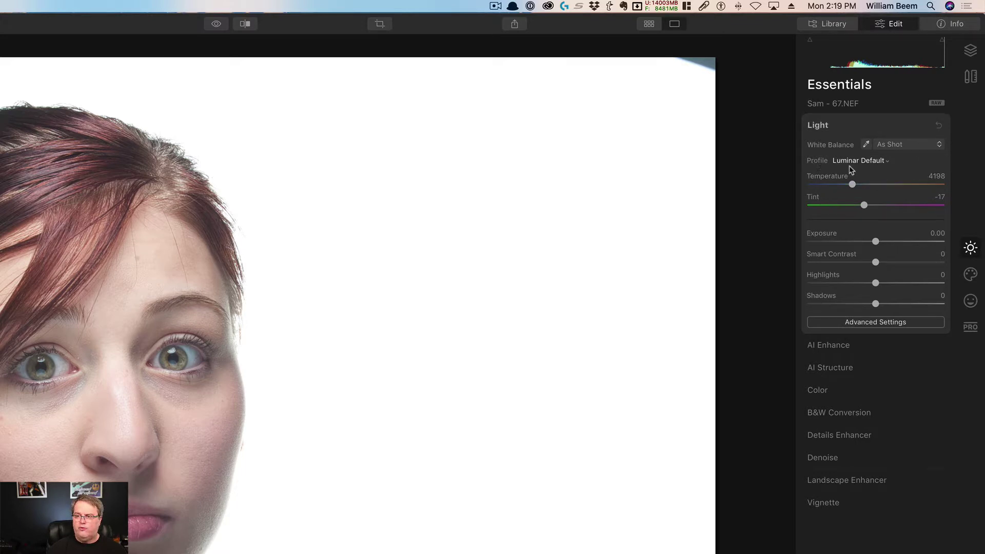
- Keep the Luminar Default profile and neutralize the portrait's white balance by sampling the gray card
left_click(873, 163)
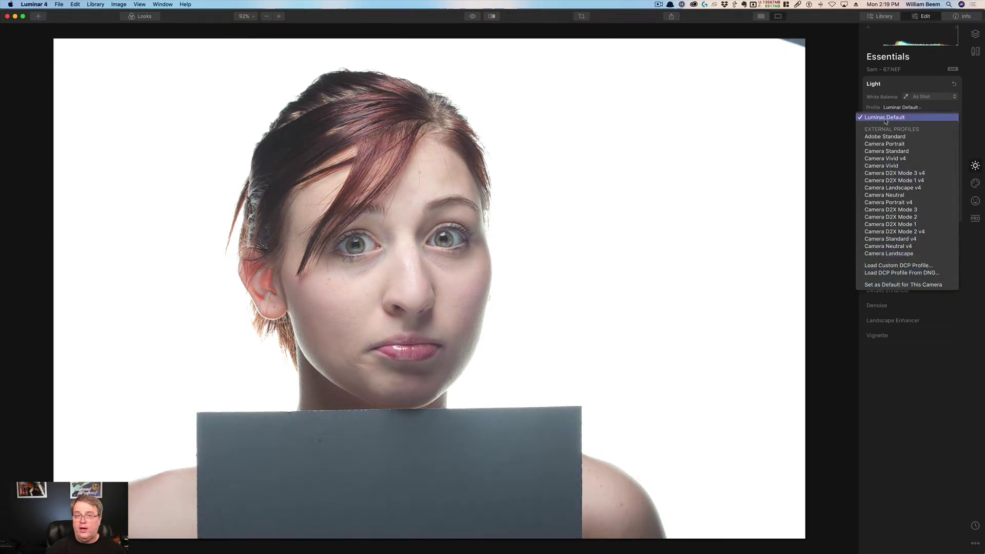
left_click(884, 118)
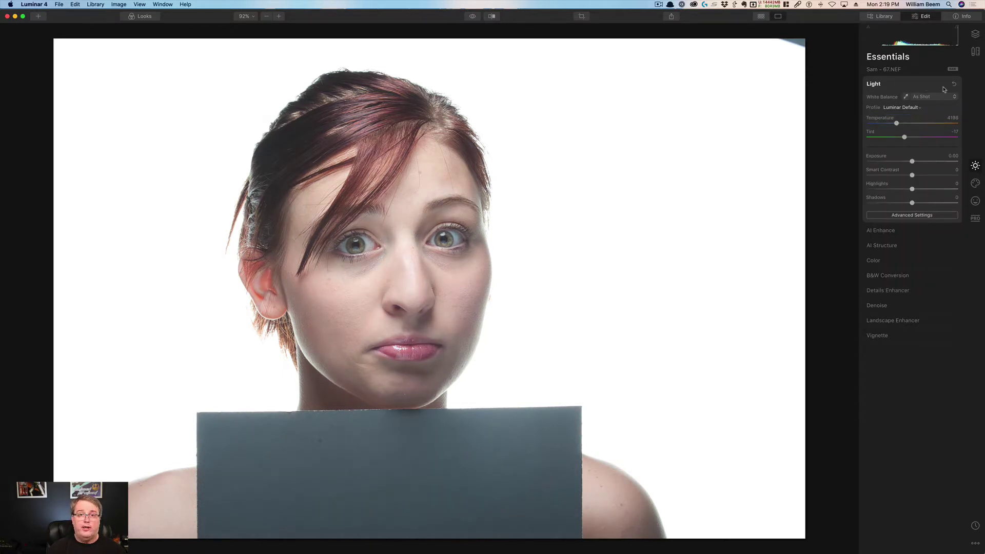
left_click(905, 97)
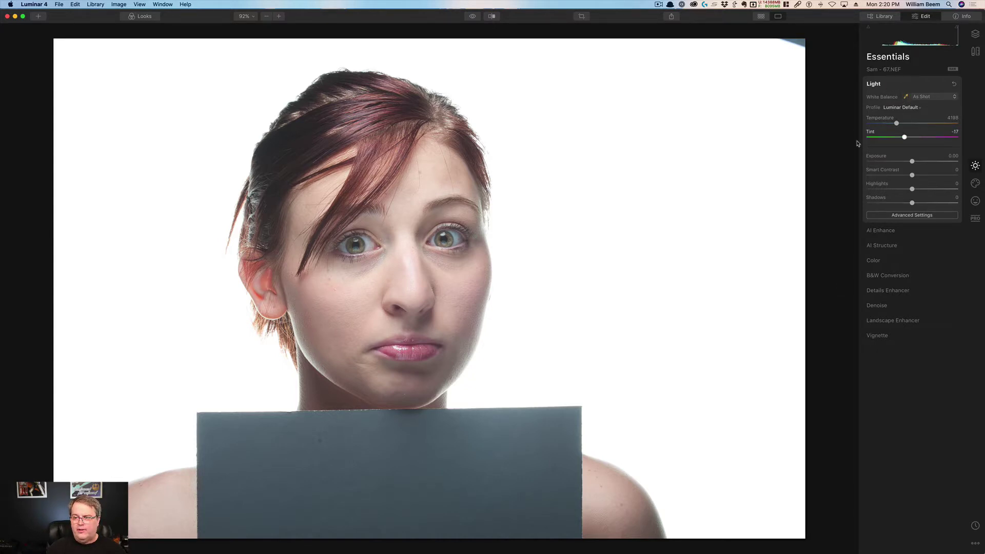
left_click(452, 453)
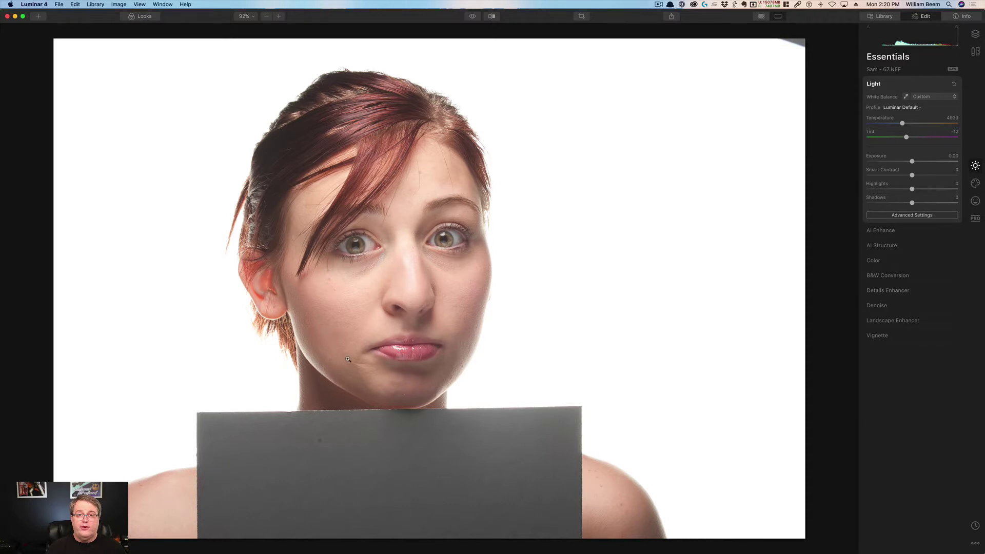
- Apply the Tungsten white balance preset and correct the color cast by sampling the gray card again
left_click(950, 98)
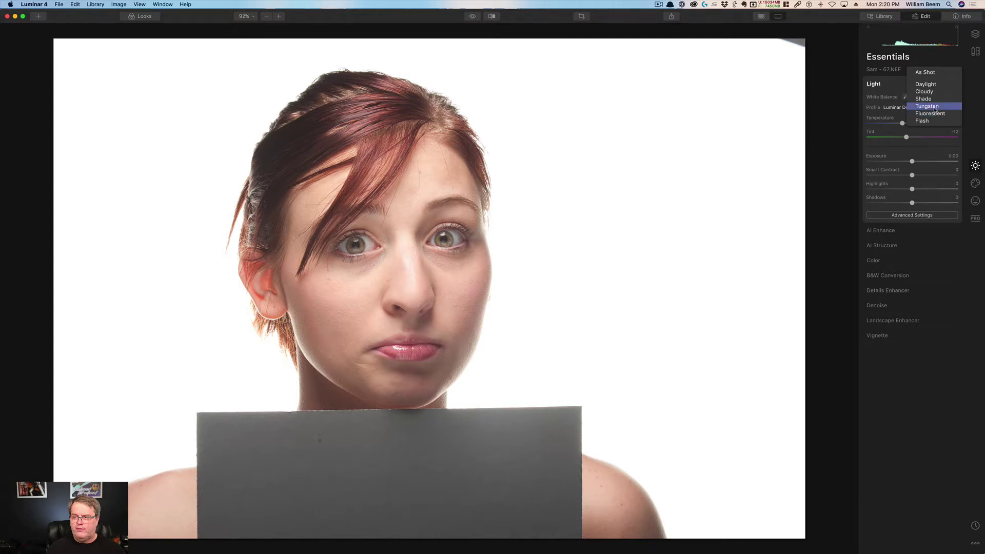
left_click(935, 106)
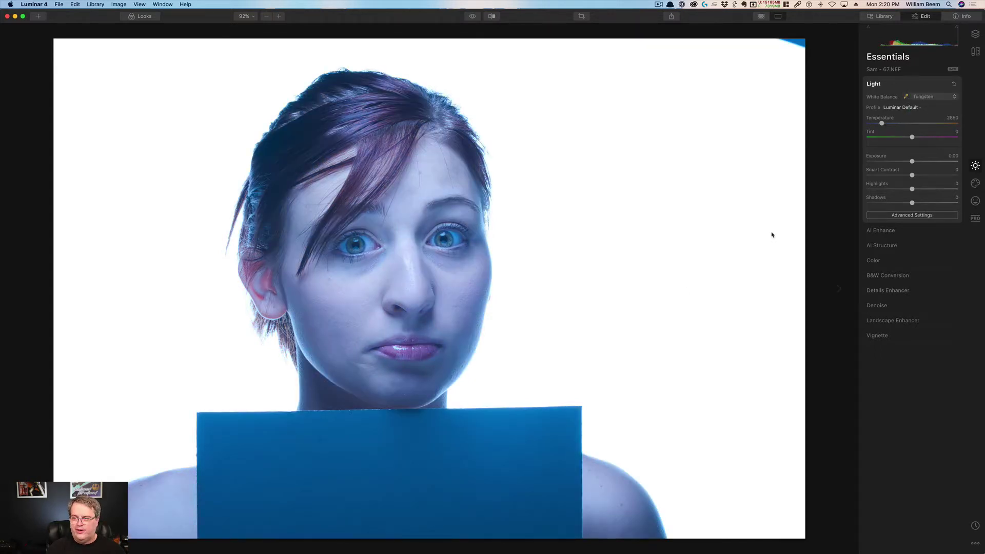
left_click(485, 439)
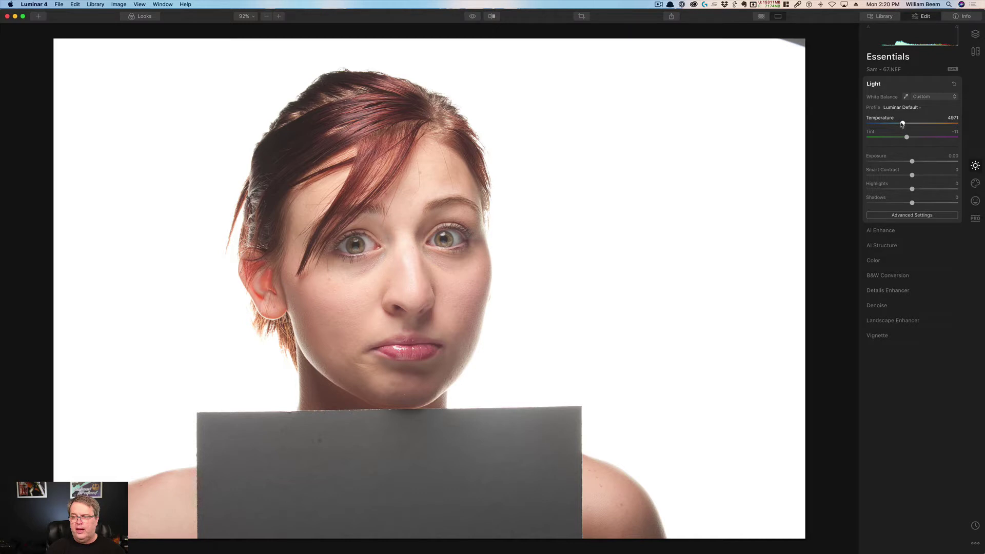
- Try a cooler temperature and a more magenta tint, and restore the neutral white balance
mouse_move(903, 125)
left_mouse_down()
mouse_move(890, 124)
mouse_move(914, 127)
mouse_move(897, 127)
left_mouse_up()
left_click_drag(907, 137, 919, 138)
double_click(918, 138)
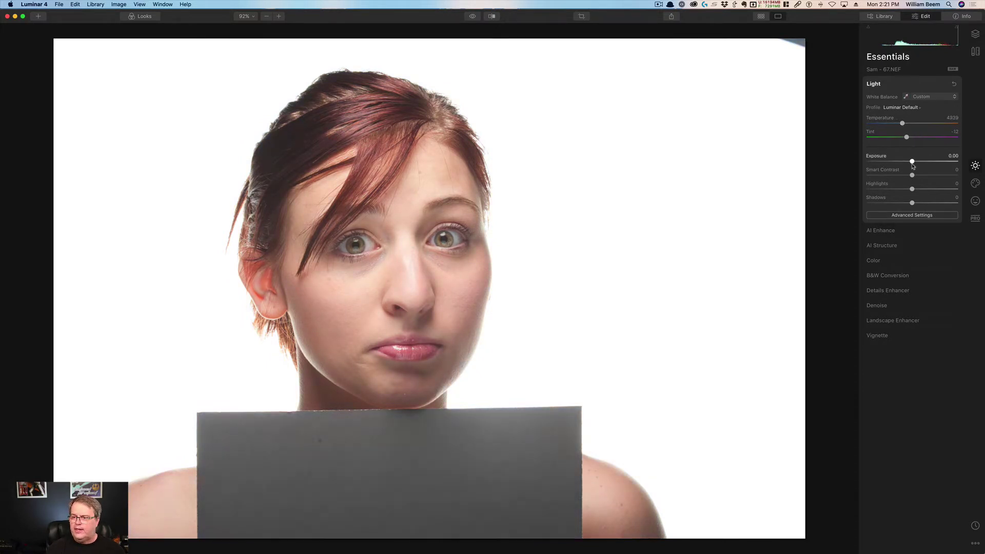
- Set the portrait's Exposure to -0.62, Smart Contrast to 56, Highlights to 35 and Shadows to -18
mouse_move(913, 163)
left_mouse_down()
mouse_move(895, 169)
mouse_move(905, 170)
left_mouse_up()
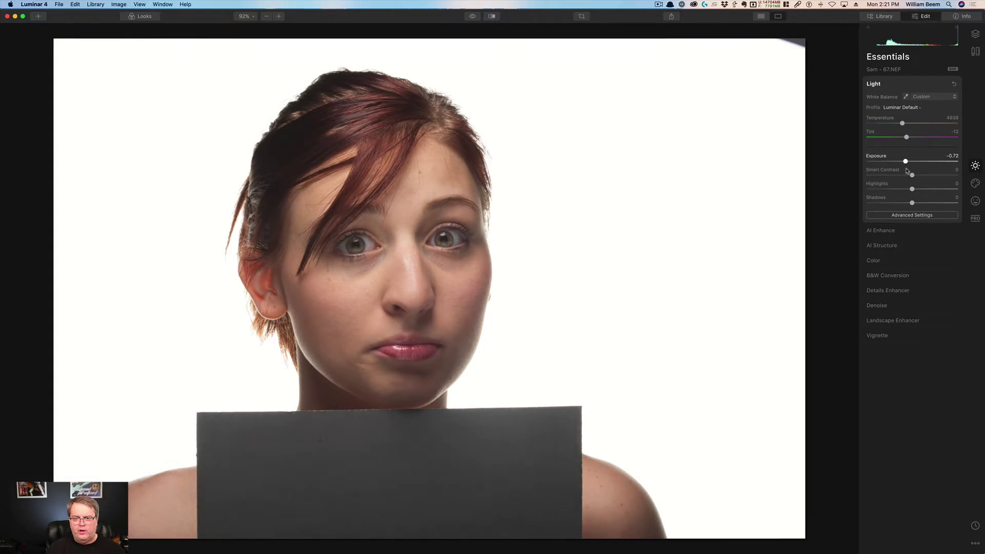
left_click_drag(907, 171, 908, 171)
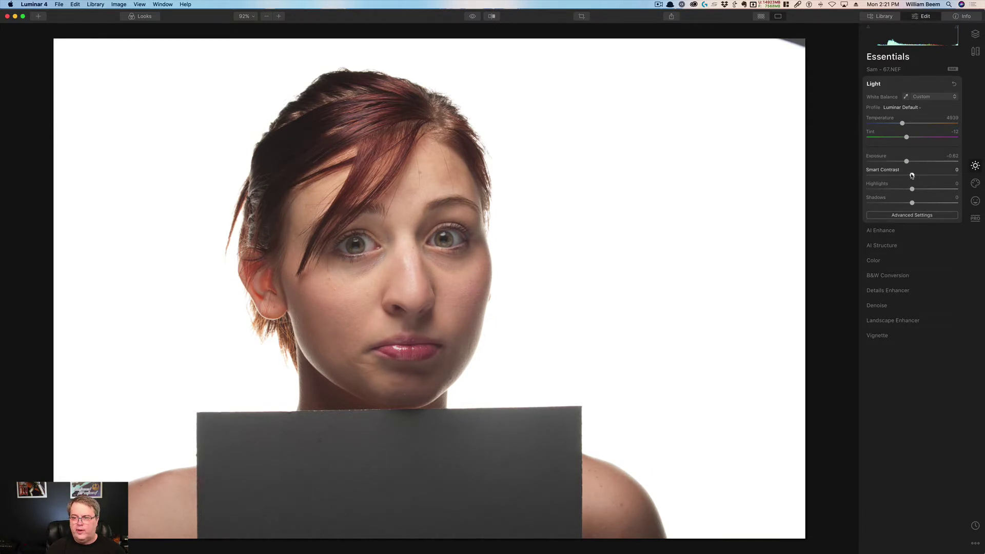
left_click_drag(913, 176, 938, 177)
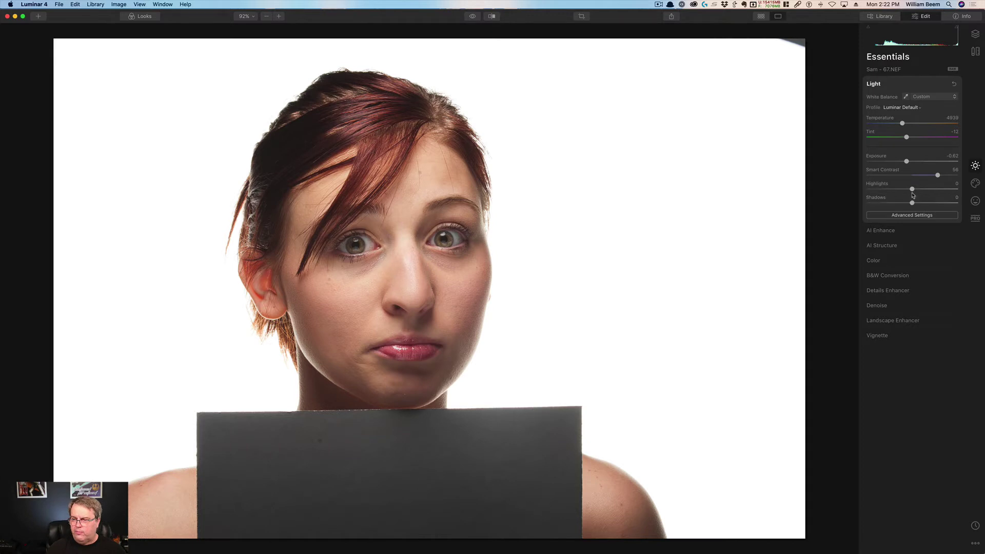
mouse_move(912, 190)
left_mouse_down()
mouse_move(932, 191)
mouse_move(883, 189)
mouse_move(928, 189)
mouse_move(886, 203)
mouse_move(950, 203)
mouse_move(902, 204)
left_mouse_up()
- Set Highlights to -31, Whites to 14 and Blacks to -15, and slightly shift the tone curve's midpoint
left_click(924, 217)
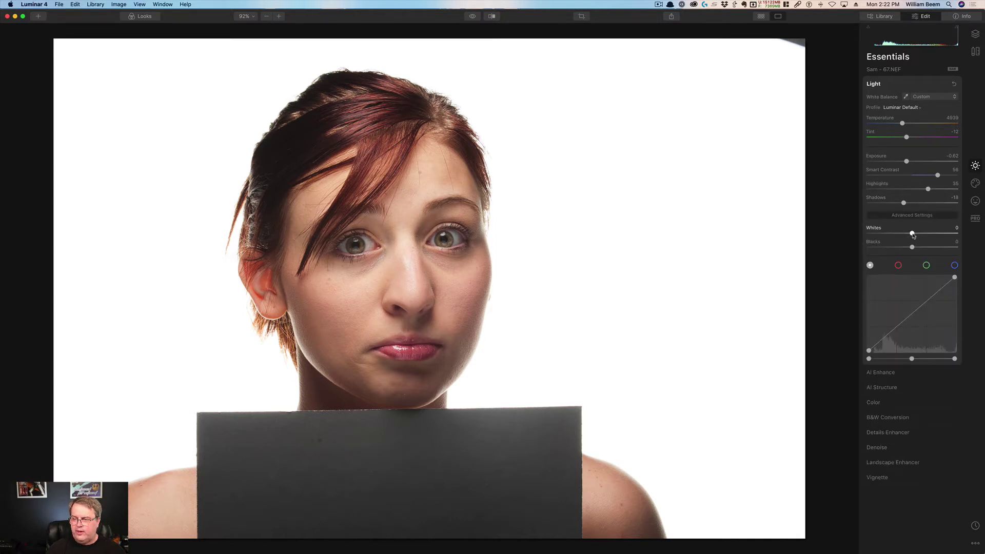
mouse_move(912, 234)
left_mouse_down()
mouse_move(930, 236)
mouse_move(906, 236)
left_mouse_up()
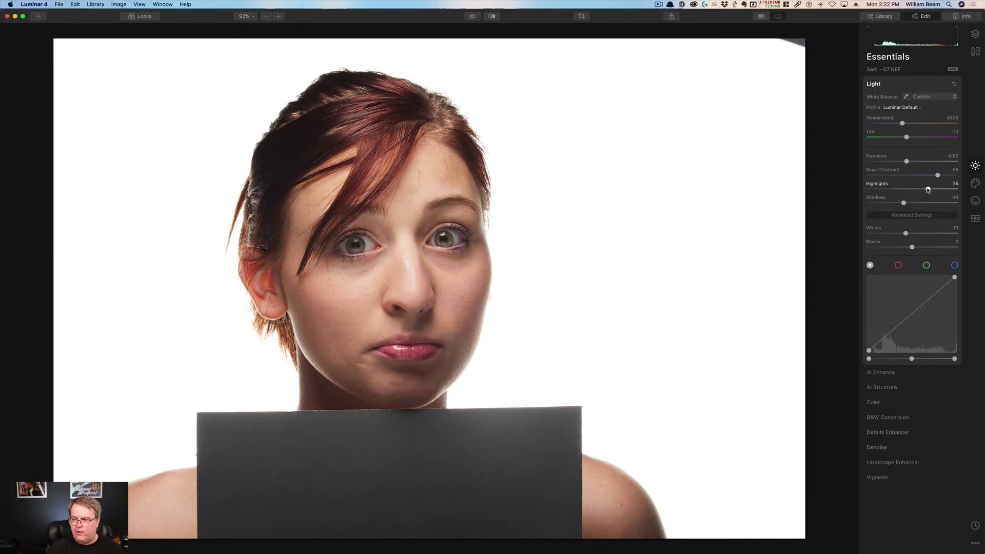
left_click_drag(928, 188, 898, 190)
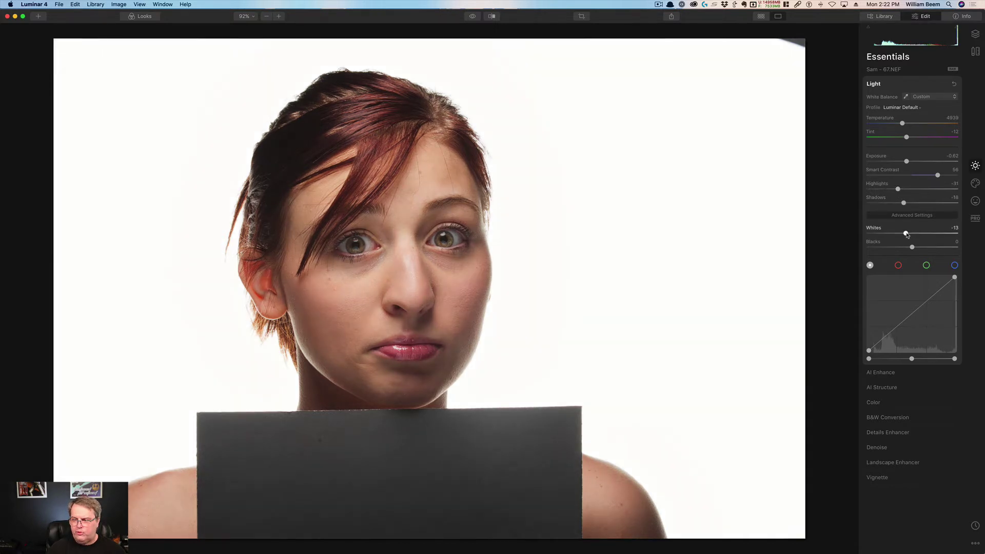
mouse_move(907, 234)
left_mouse_down()
mouse_move(922, 234)
mouse_move(905, 247)
left_mouse_up()
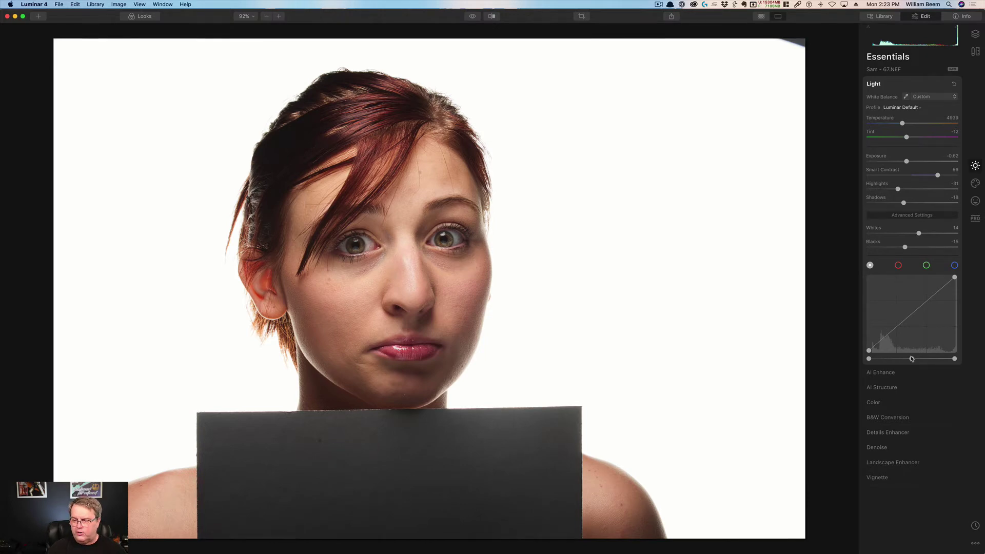
mouse_move(912, 359)
left_mouse_down()
mouse_move(901, 359)
mouse_move(928, 361)
mouse_move(916, 365)
left_mouse_up()
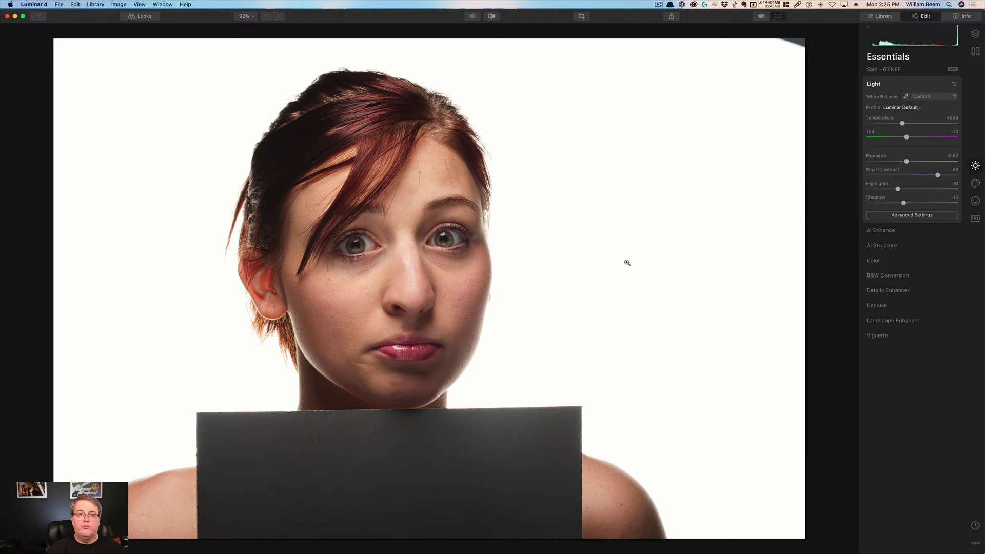
- Examine the advanced Light settings and the mask types available for the AI Enhance filter
left_click(911, 218)
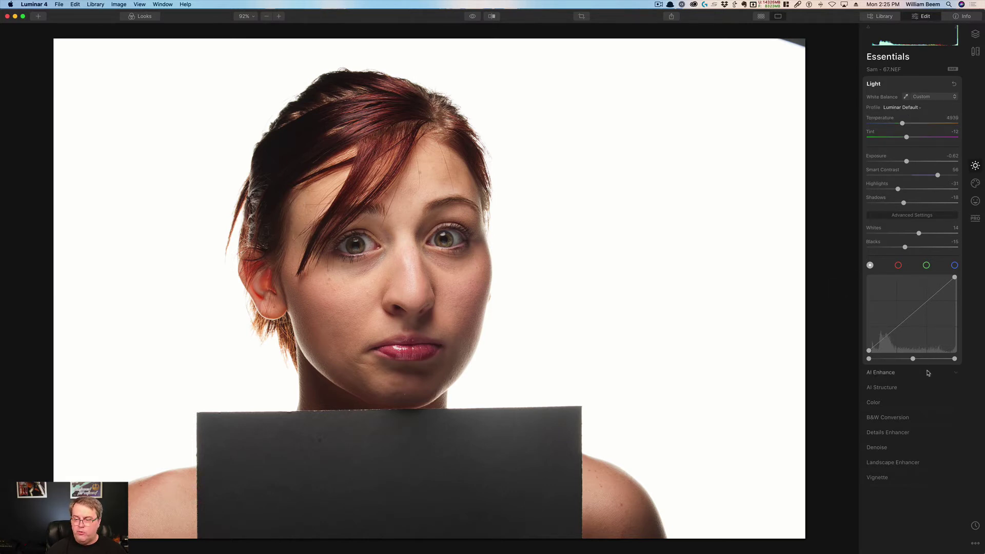
left_click(889, 373)
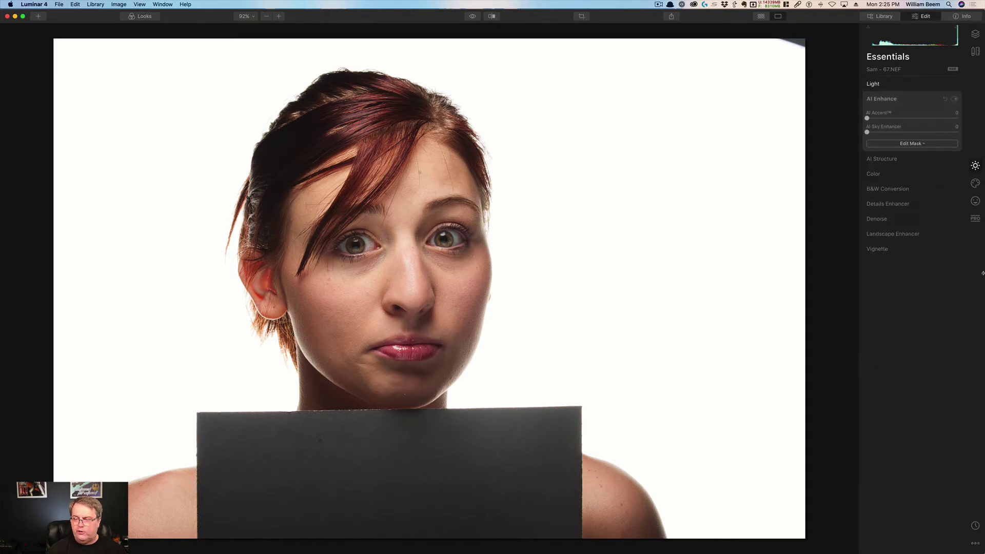
left_click(908, 144)
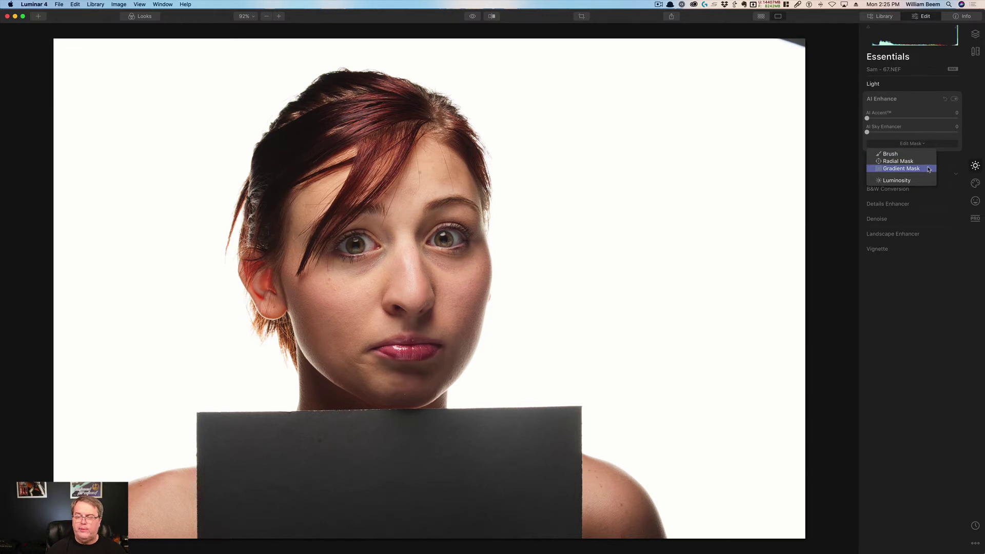
left_click(871, 89)
left_click(873, 85)
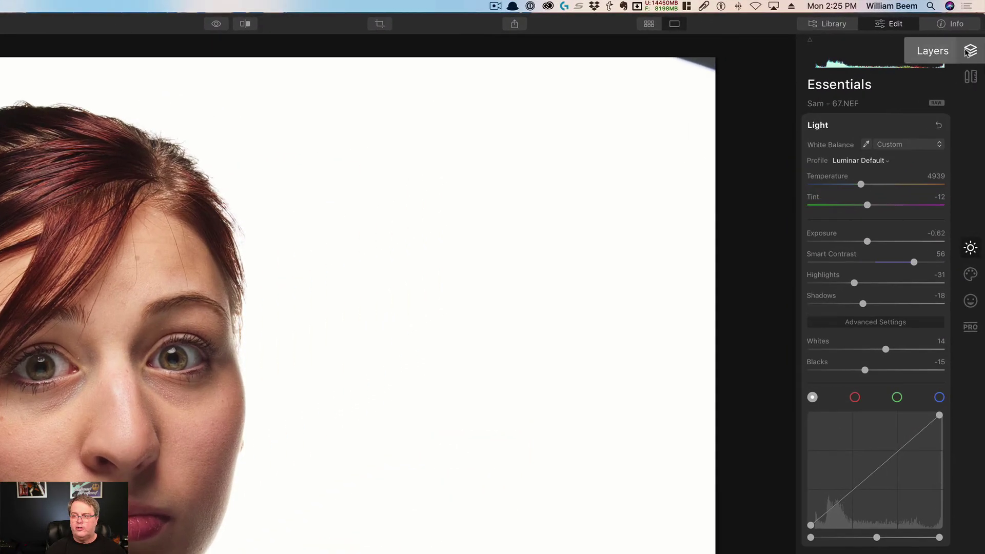
- Duplicate the portrait's base layer
left_click(969, 52)
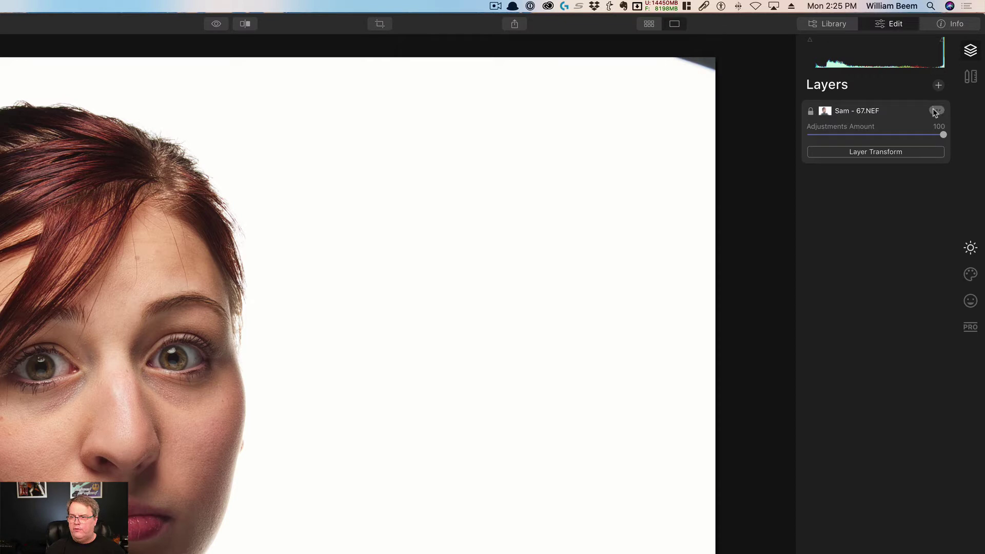
left_click(934, 111)
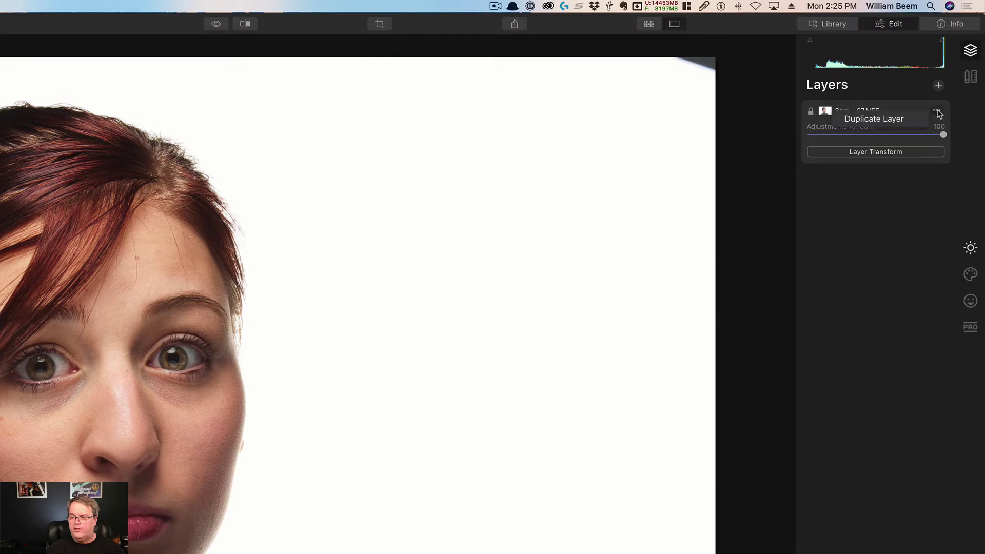
left_click(890, 121)
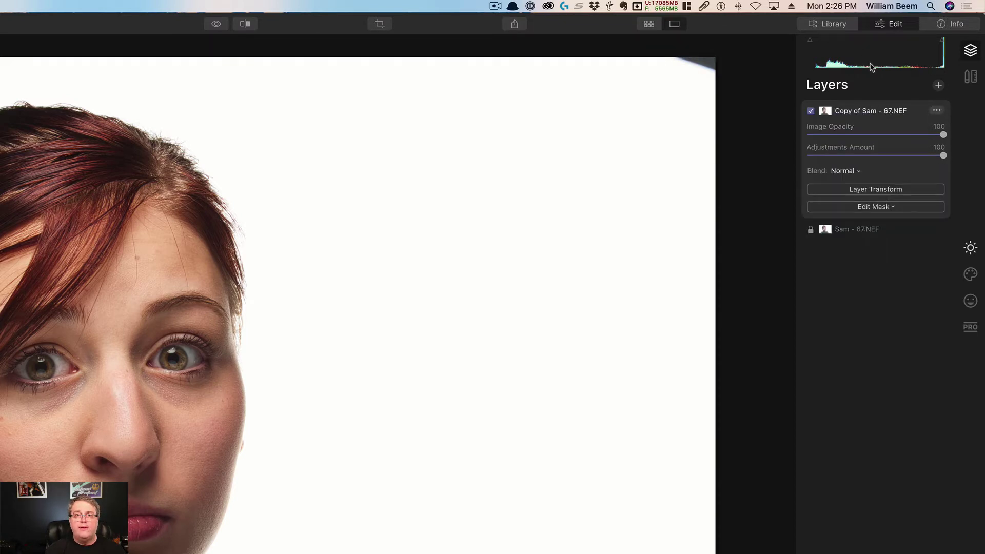
- Examine the mask types and the Light settings available for the duplicated portrait layer
left_click(882, 211)
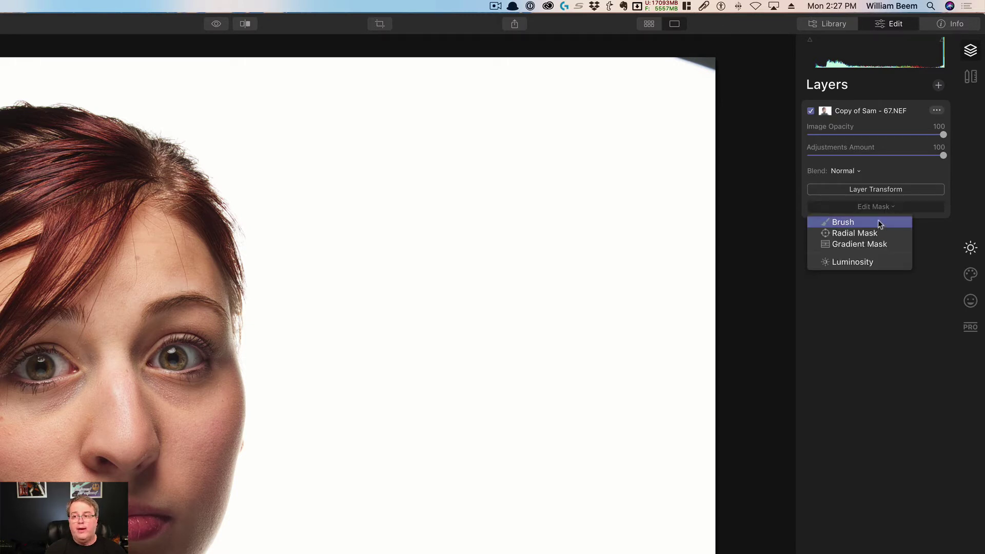
left_click(971, 248)
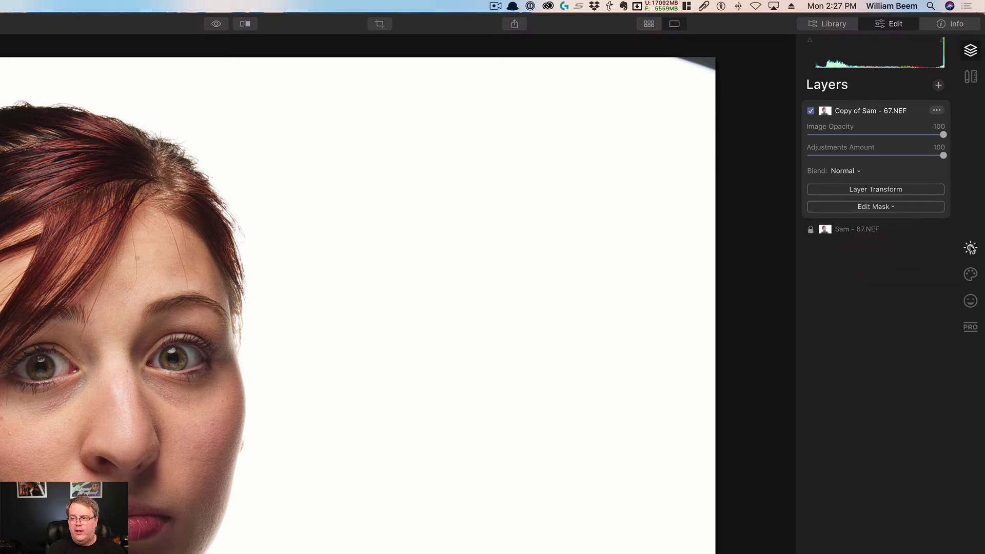
left_click(971, 249)
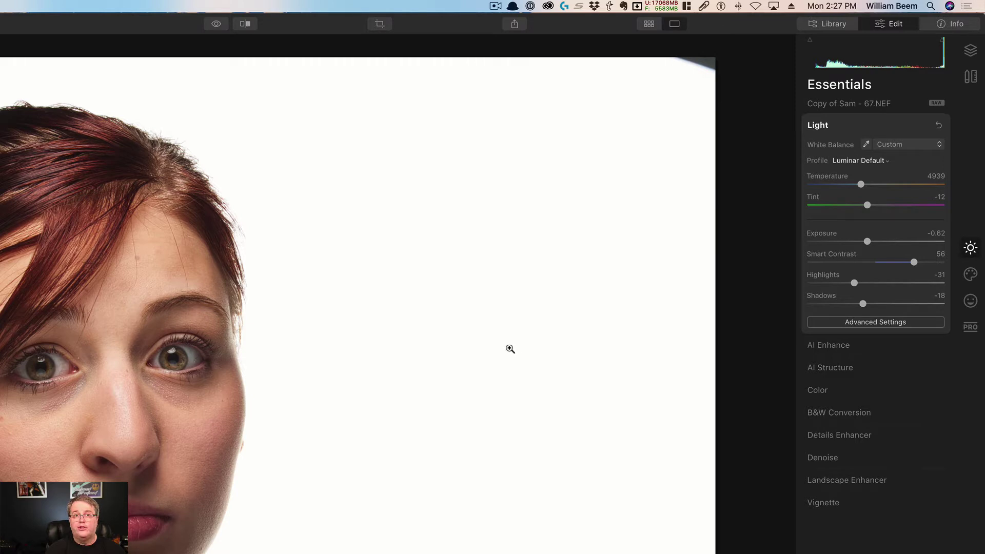
left_click(971, 50)
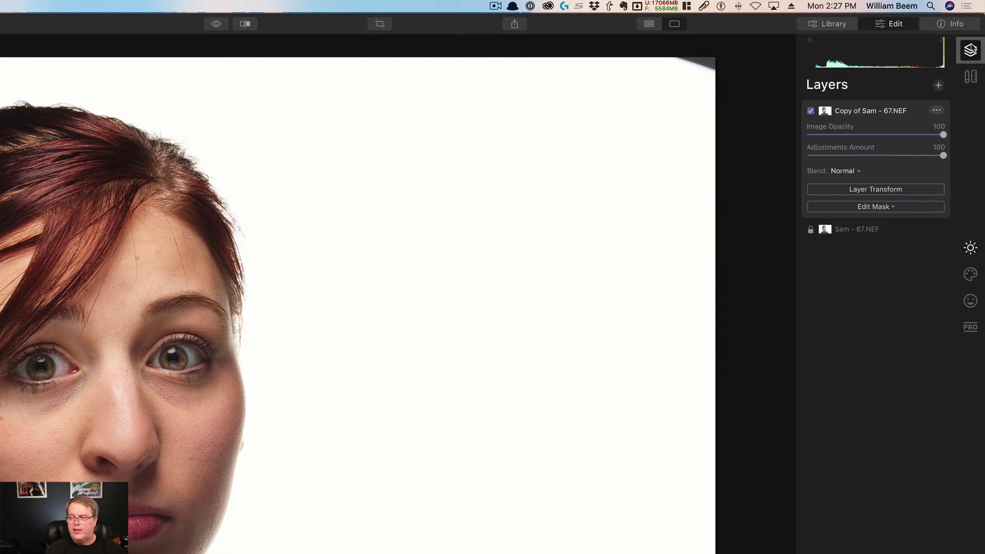
- Start a brush mask on the duplicated layer and adjust that layer's Temperature in the Light settings
left_click(893, 209)
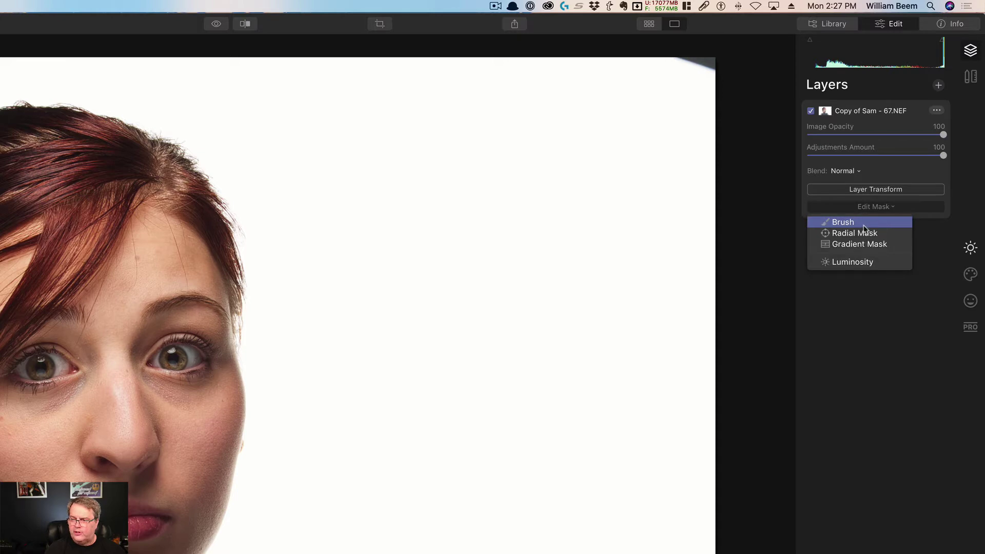
left_click(844, 219)
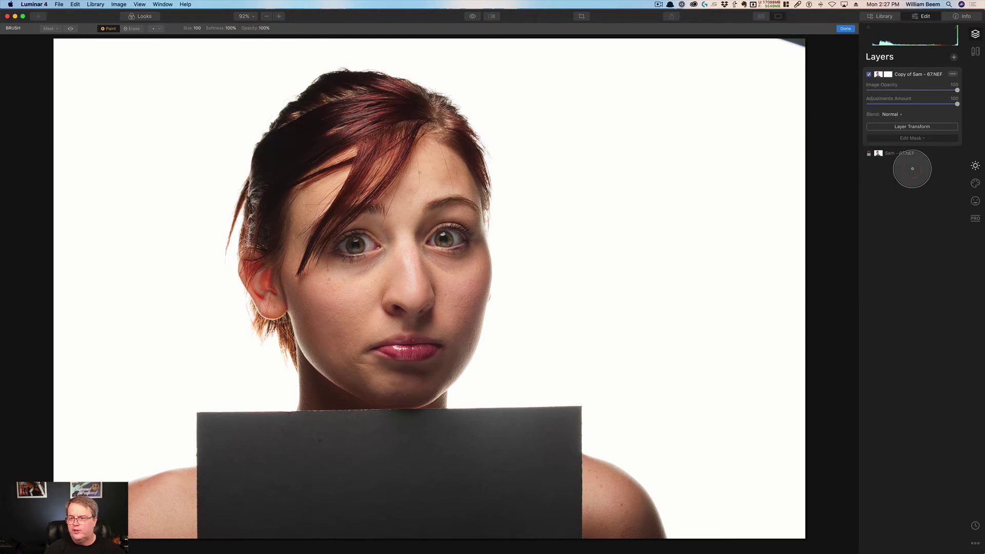
left_click(975, 165)
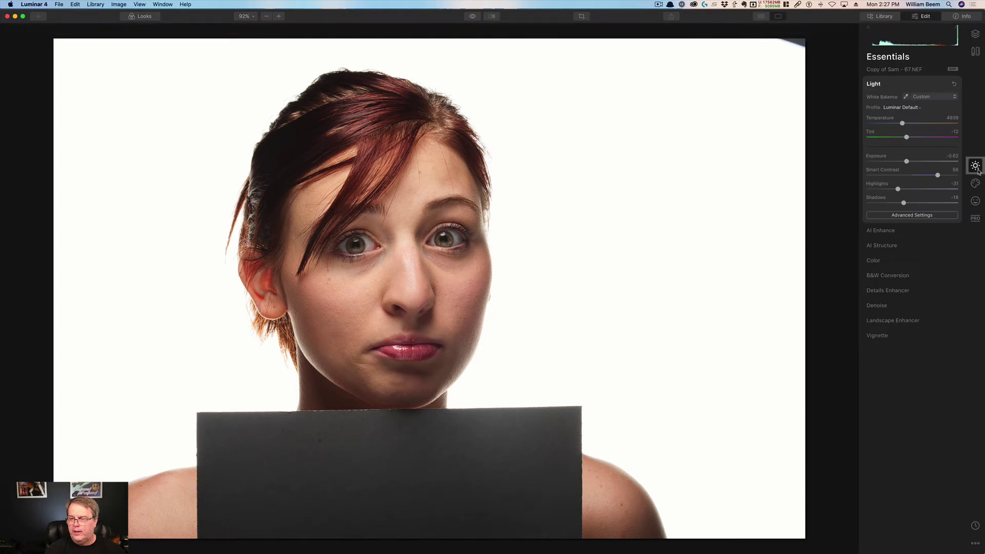
left_click_drag(903, 125, 934, 161)
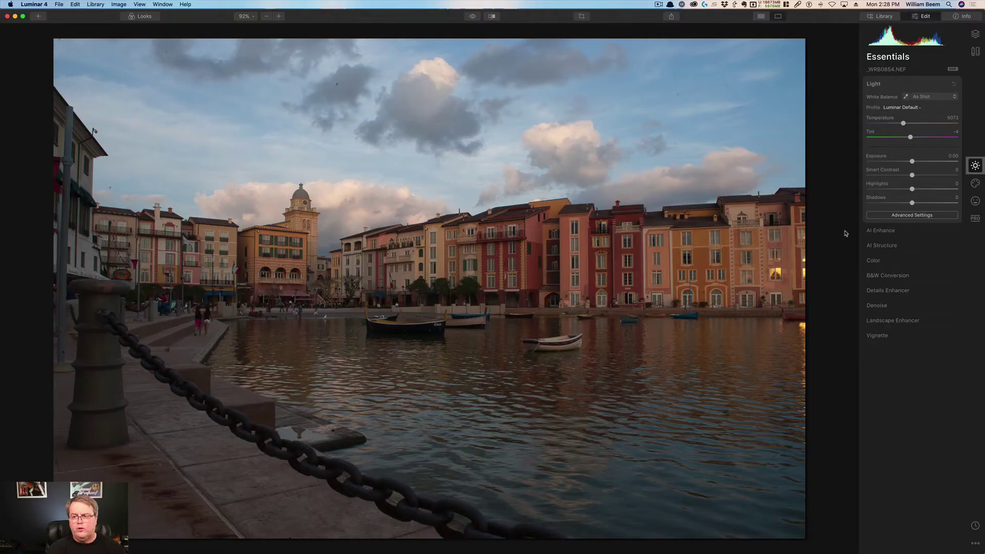
- Set AI Accent to 100 in AI Enhance on the harbor photo and compare it with the original
left_click(888, 231)
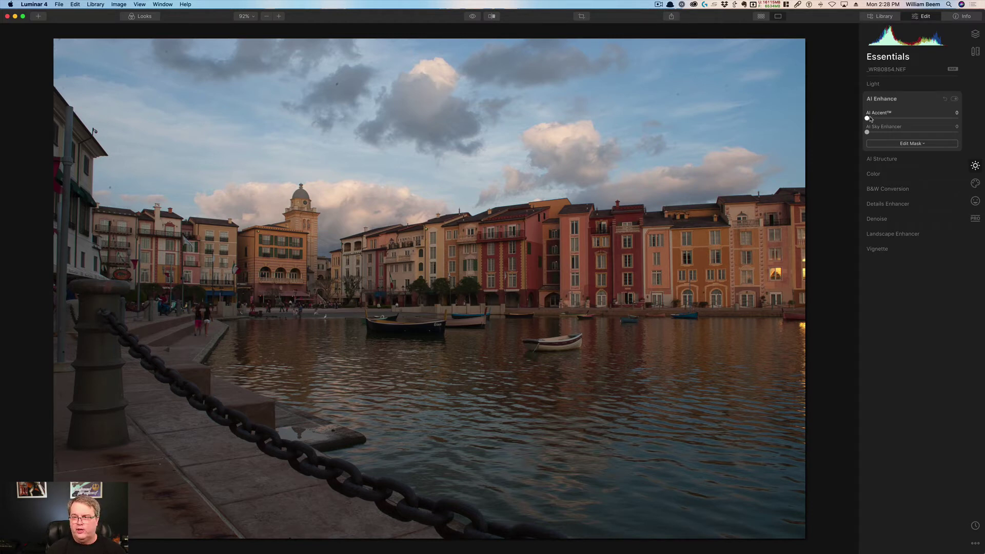
left_click_drag(867, 120, 963, 127)
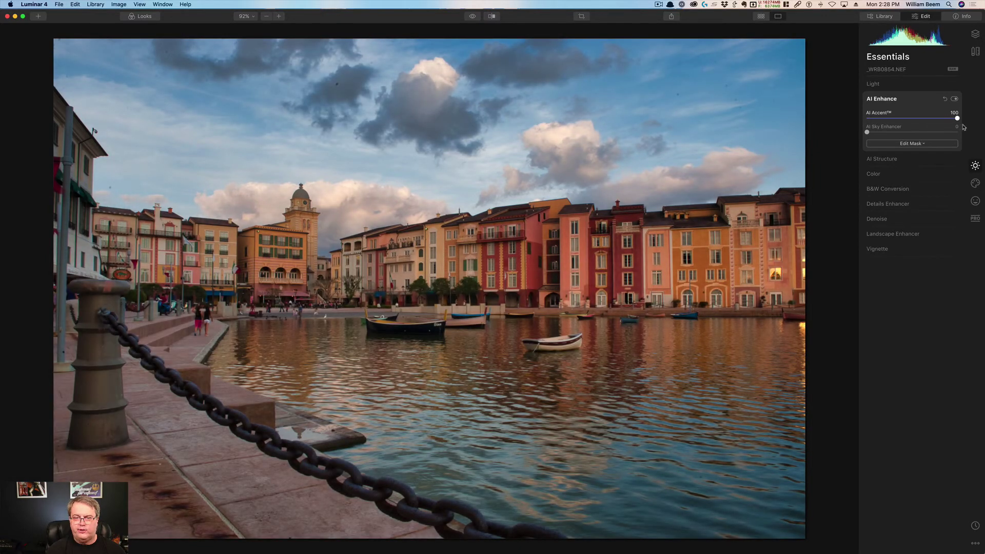
left_click(473, 17)
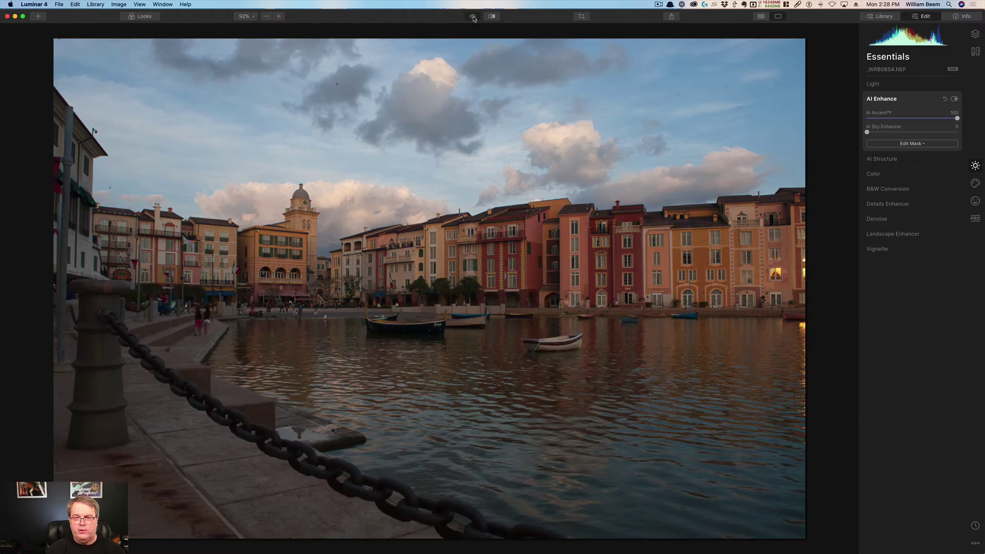
left_click(474, 17)
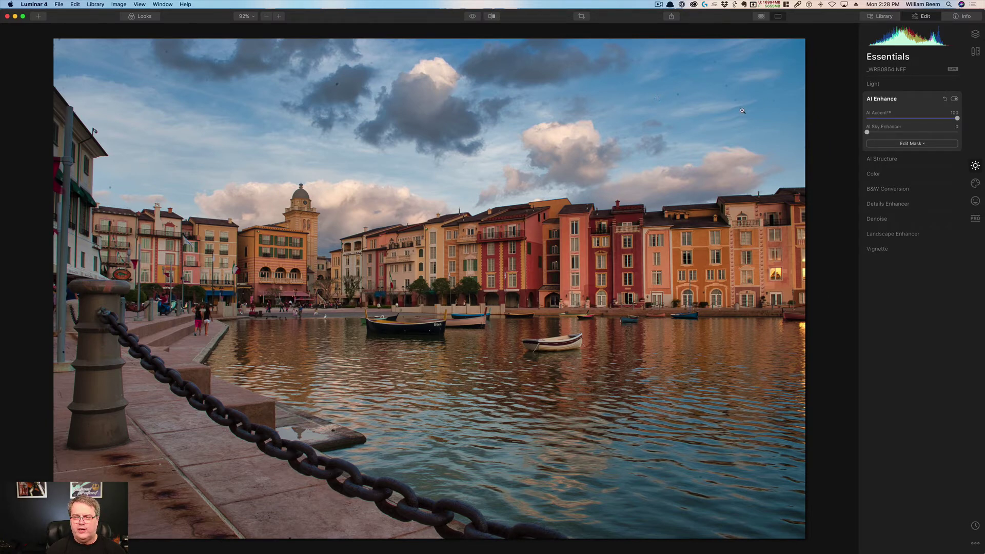
- Set AI Sky Enhancer to 42 with AI Accent kept at 100 on the harbor photo and compare it with the original
left_click_drag(867, 132, 905, 132)
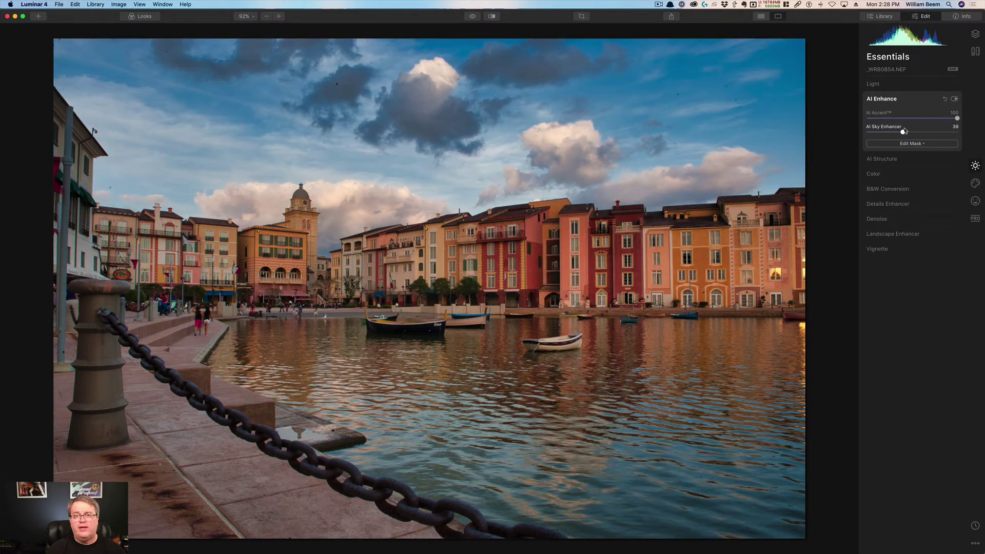
left_click(905, 131)
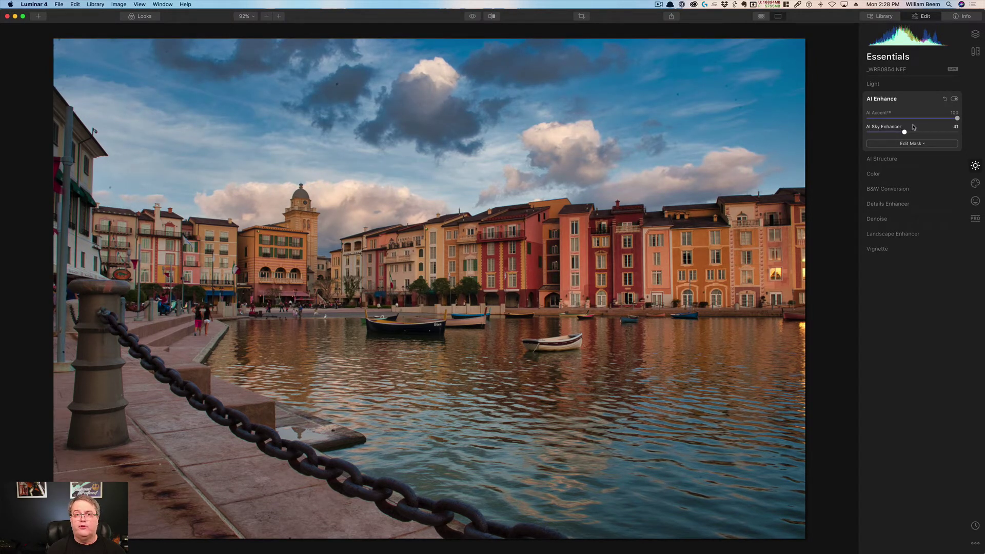
left_click_drag(904, 133, 925, 134)
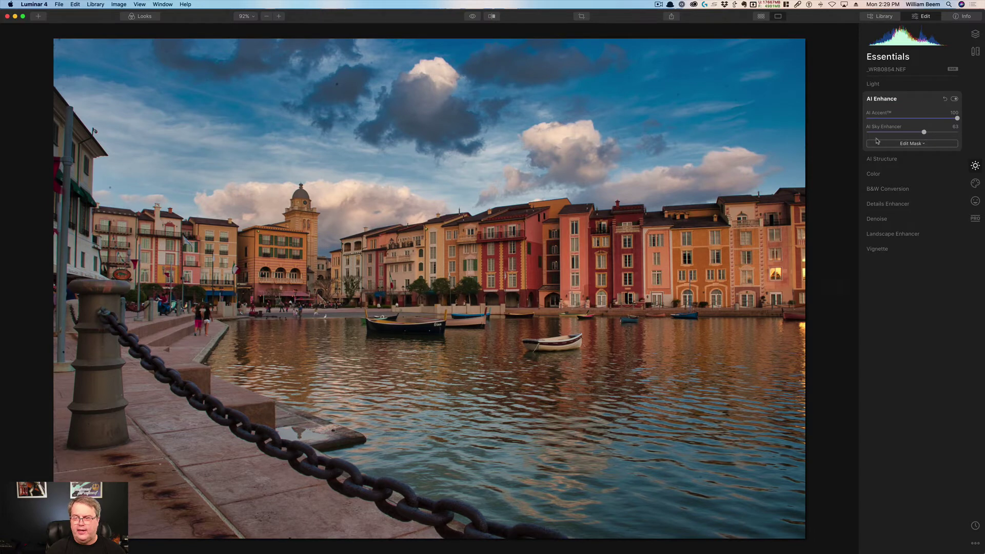
left_click_drag(925, 134, 904, 135)
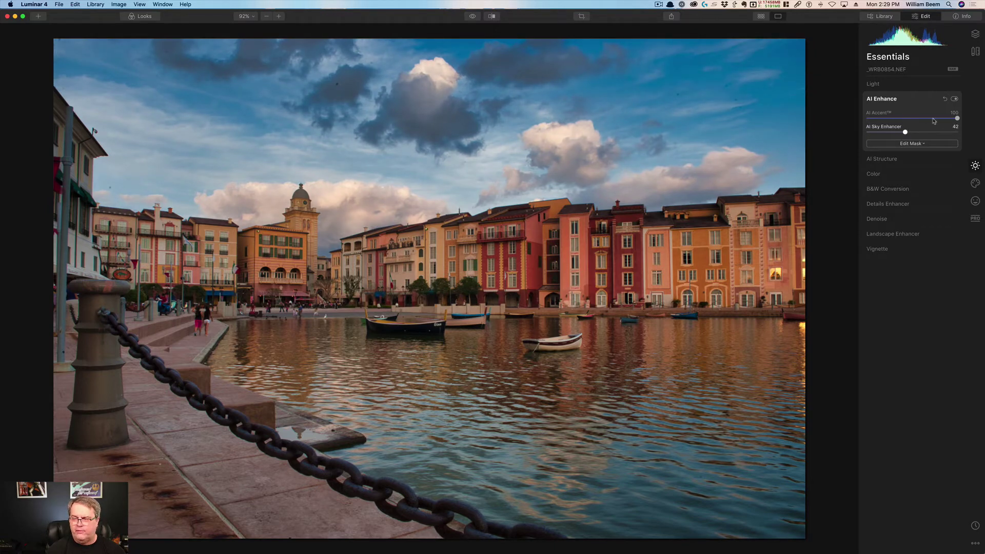
mouse_move(958, 120)
left_mouse_down()
mouse_move(936, 123)
mouse_move(960, 121)
left_mouse_up()
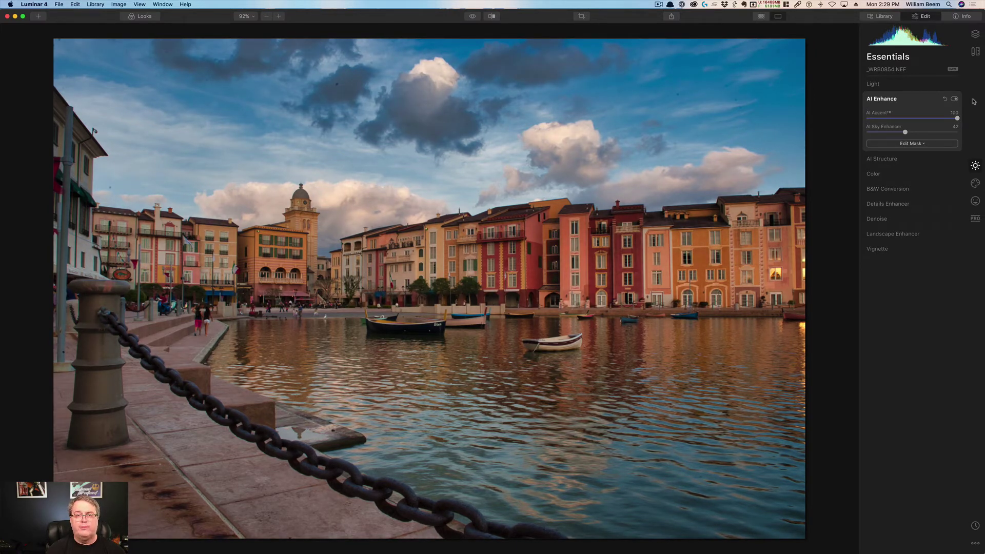
left_click(473, 18)
left_click(473, 18)
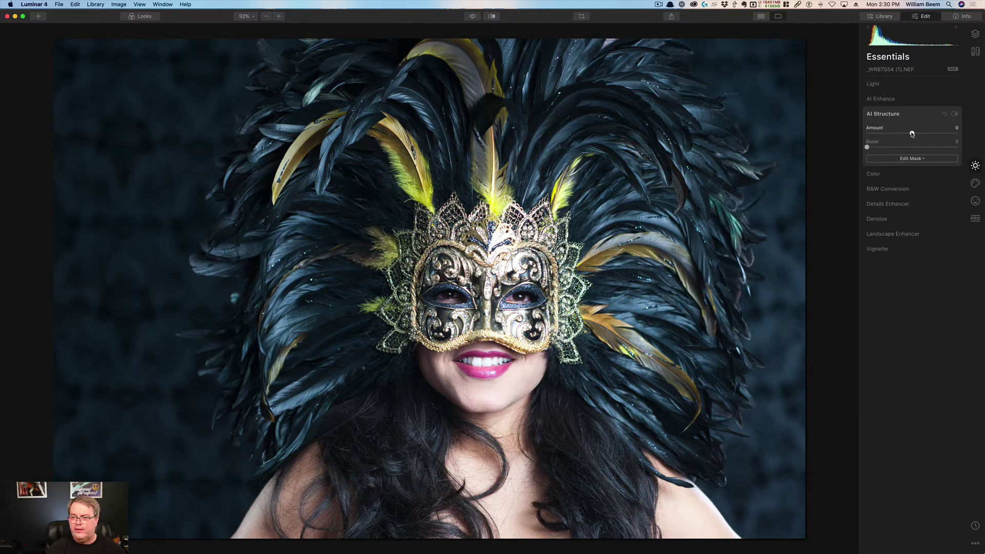
- Set the AI Structure Amount to 75 on the feathered-mask portrait and compare the before and after versions
left_click_drag(912, 134, 947, 137)
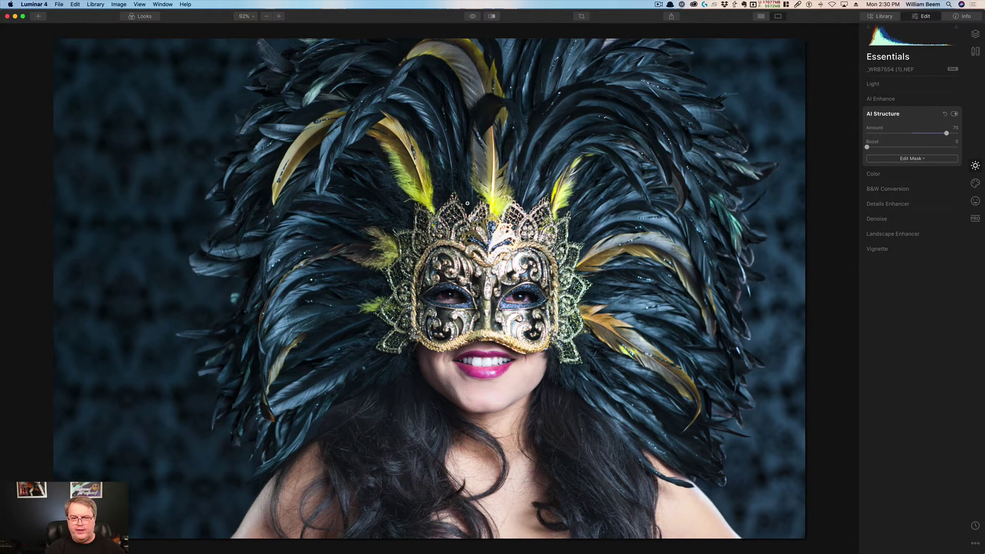
left_click(472, 16)
left_click(493, 17)
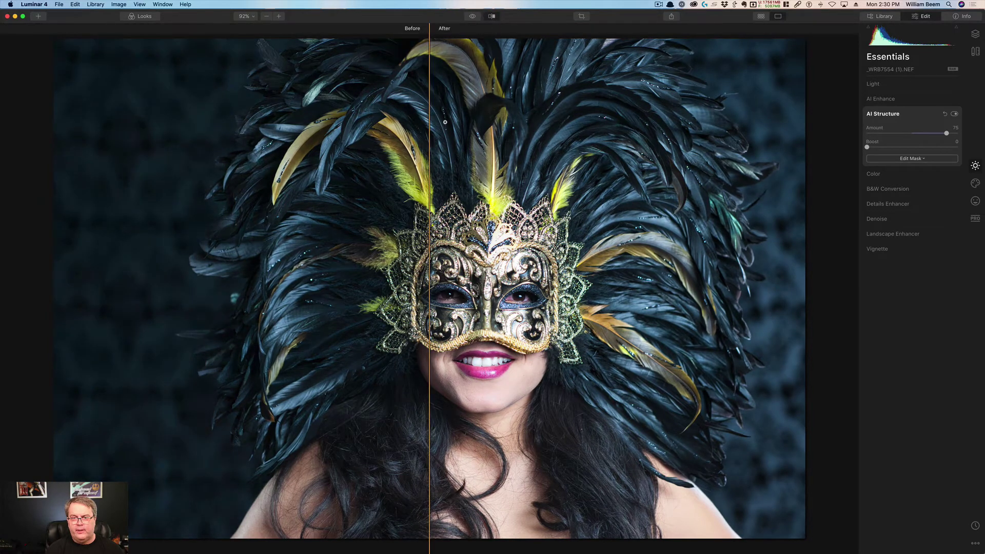
left_click_drag(430, 162, 520, 160)
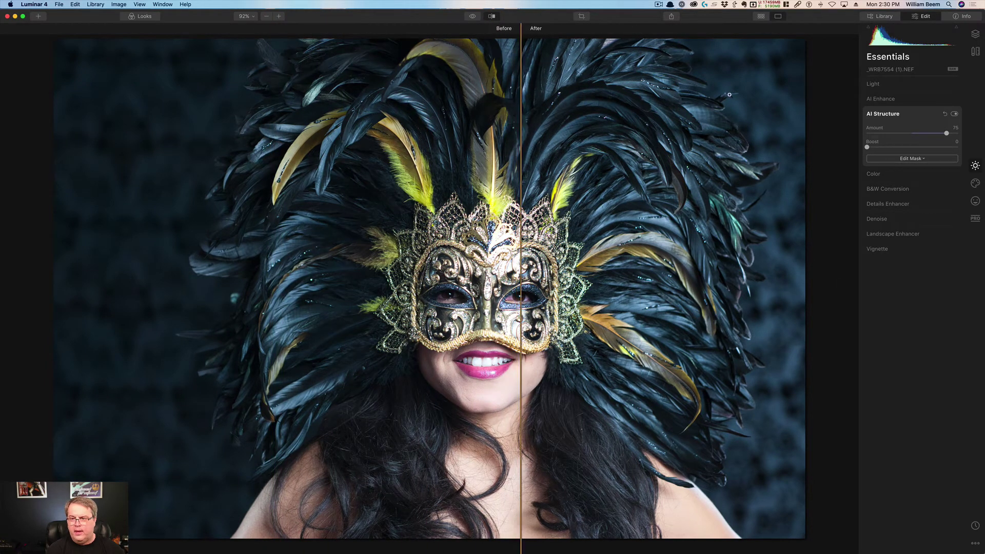
- Raise the AI Structure Amount to 100 and Boost to 63, and compare the portrait's detail before and after
left_click_drag(947, 133, 958, 133)
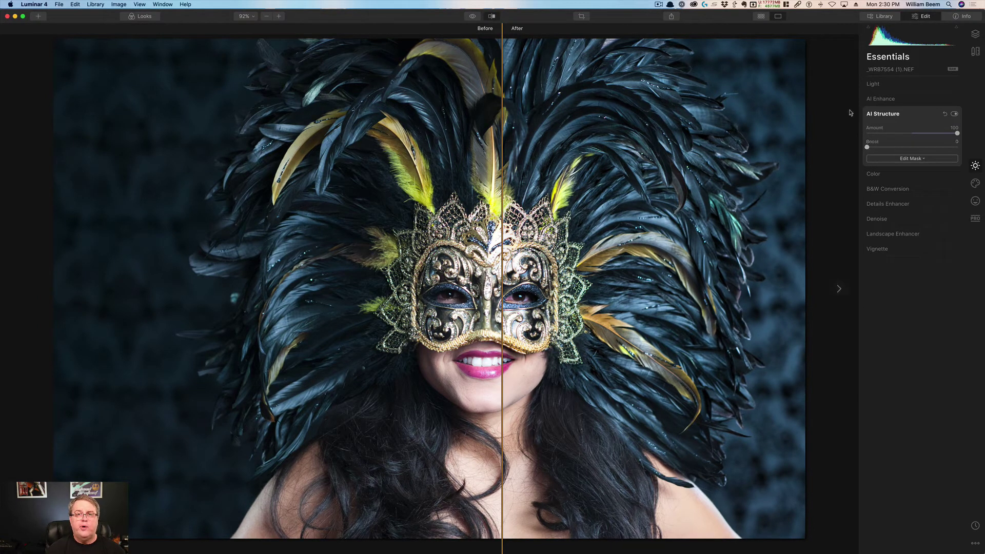
left_click_drag(867, 148, 927, 149)
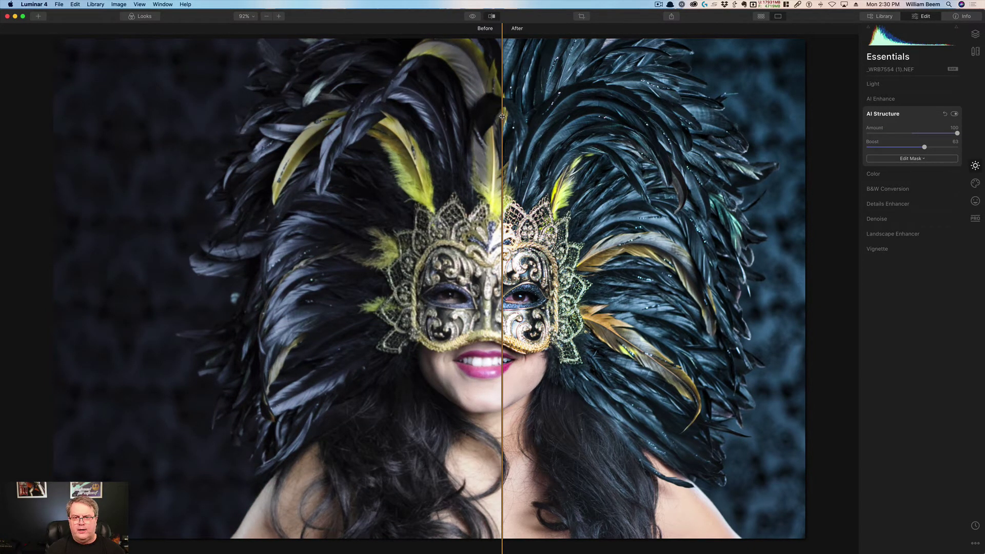
left_click_drag(502, 117, 411, 118)
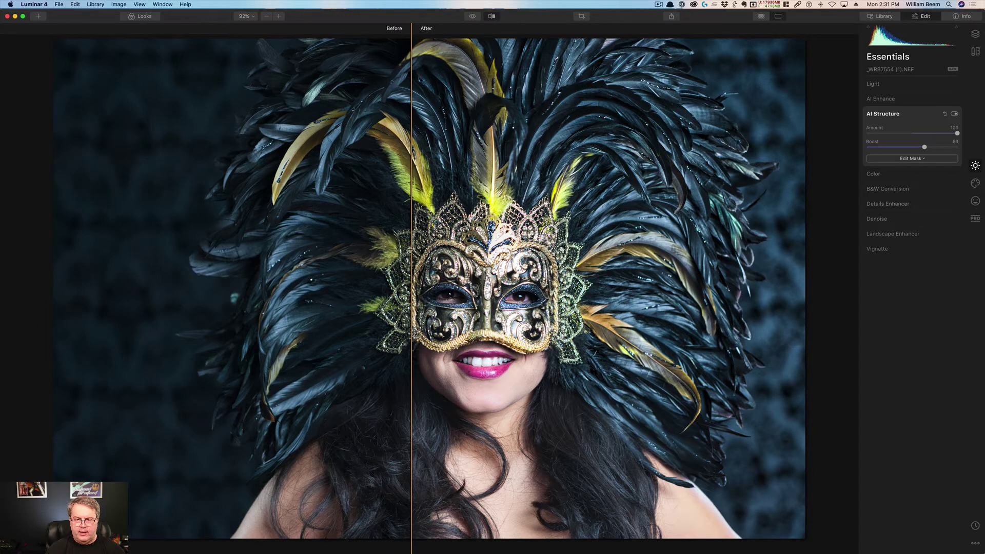
left_click_drag(410, 252, 477, 252)
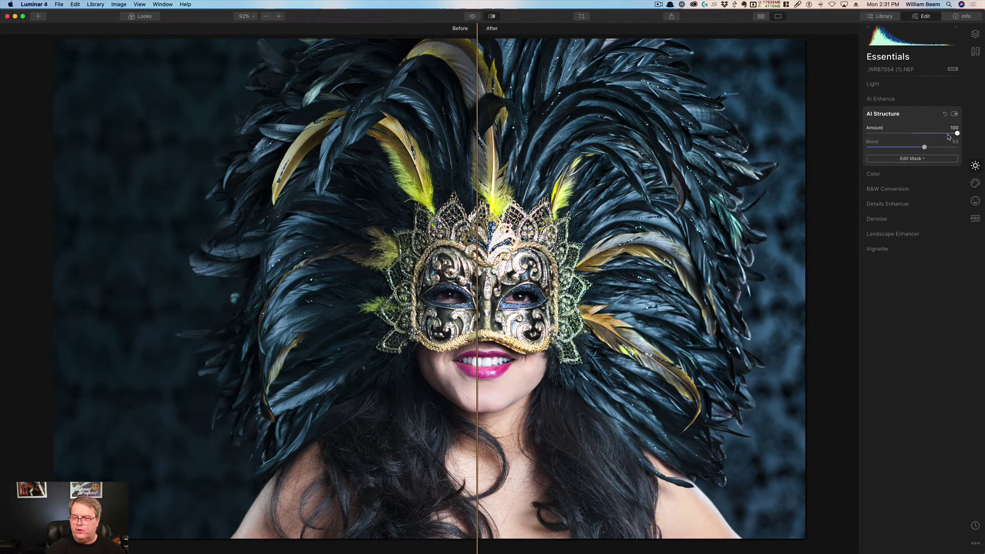
- Lower the AI Structure Amount to -100 on the feathered-mask portrait to soften its details
left_click_drag(956, 135, 857, 138)
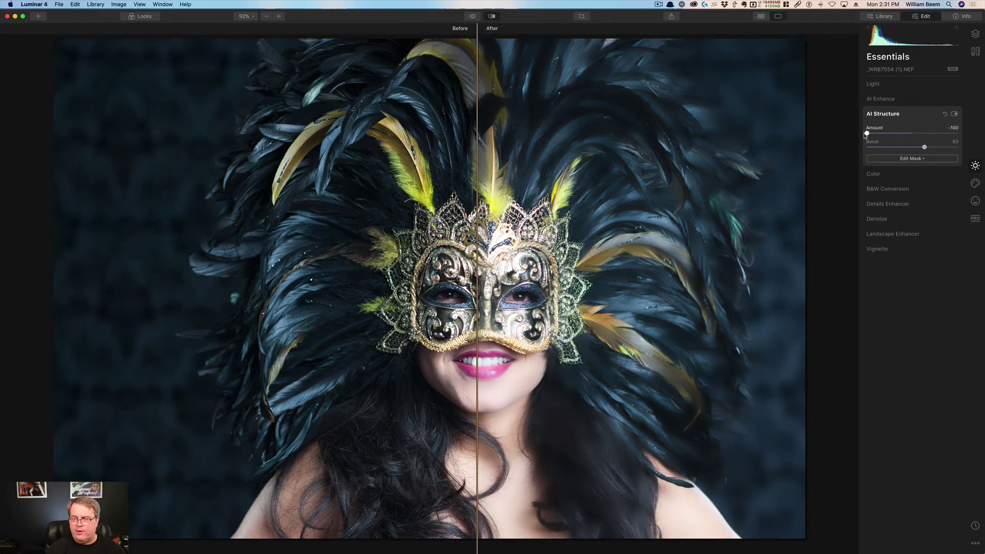
left_click_drag(869, 134, 874, 134)
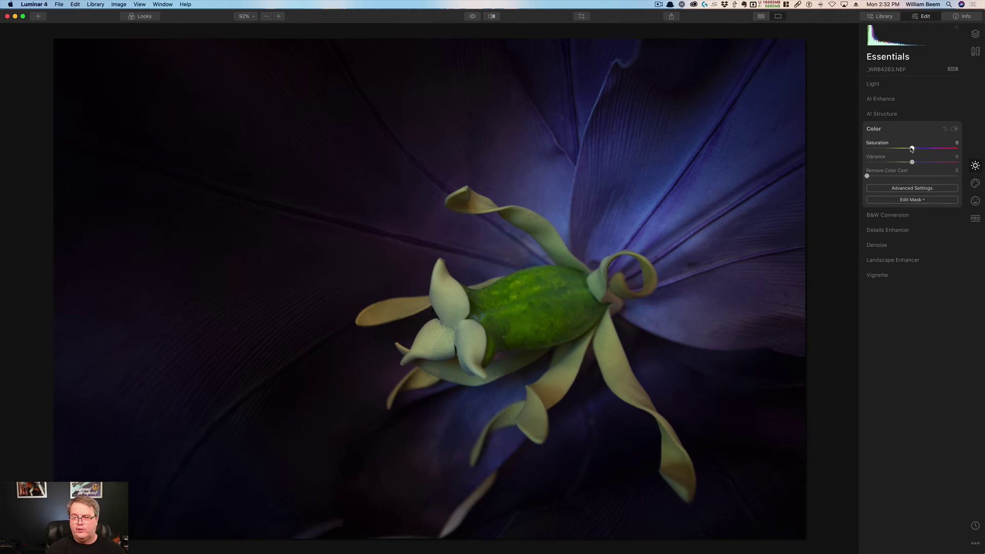
- Set the flower photo's Color Saturation to -32, Vibrance to 16 and the advanced Hue Shift to 2
mouse_move(912, 149)
left_mouse_down()
mouse_move(928, 148)
mouse_move(888, 148)
mouse_move(897, 152)
left_mouse_up()
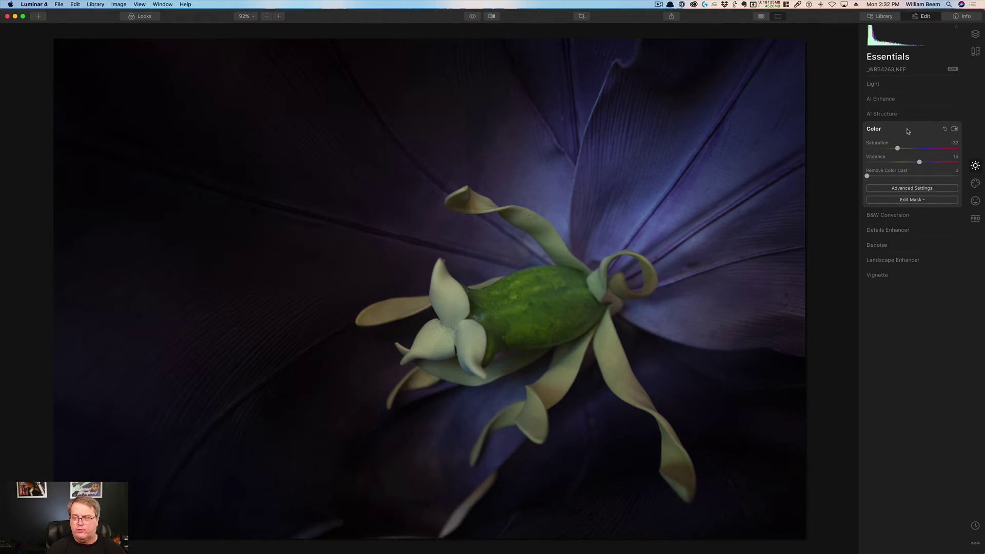
left_click(917, 189)
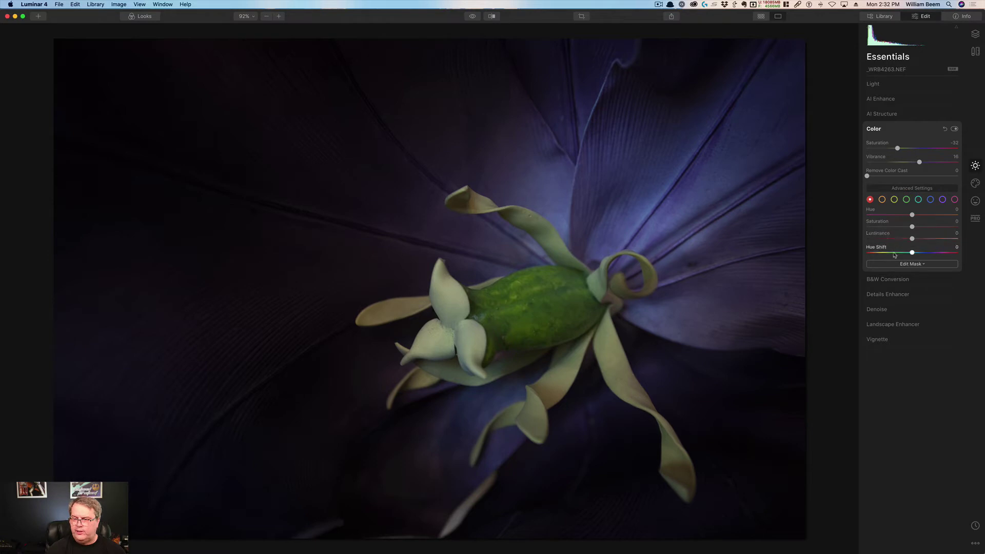
left_click(907, 200)
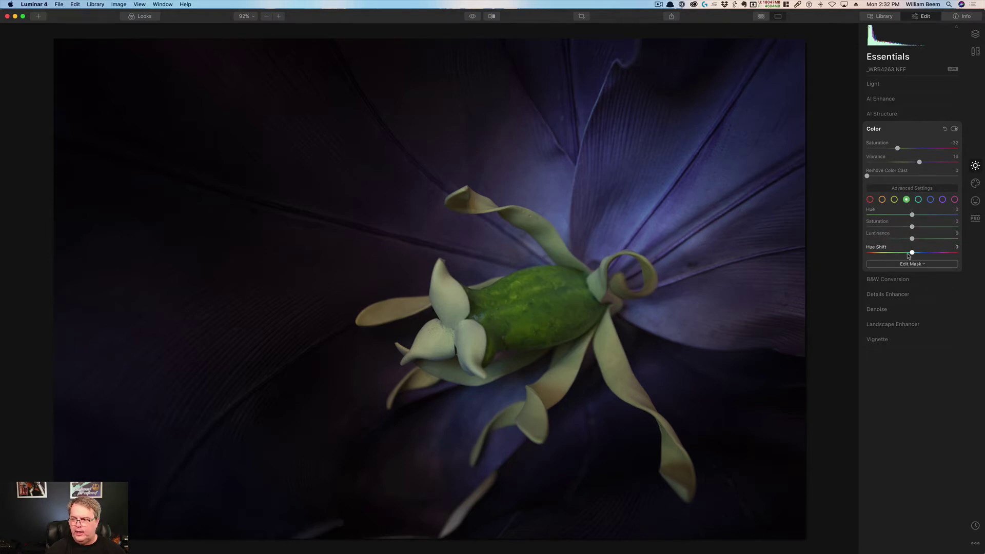
mouse_move(913, 254)
left_mouse_down()
mouse_move(883, 255)
mouse_move(941, 259)
mouse_move(908, 262)
mouse_move(913, 254)
left_mouse_up()
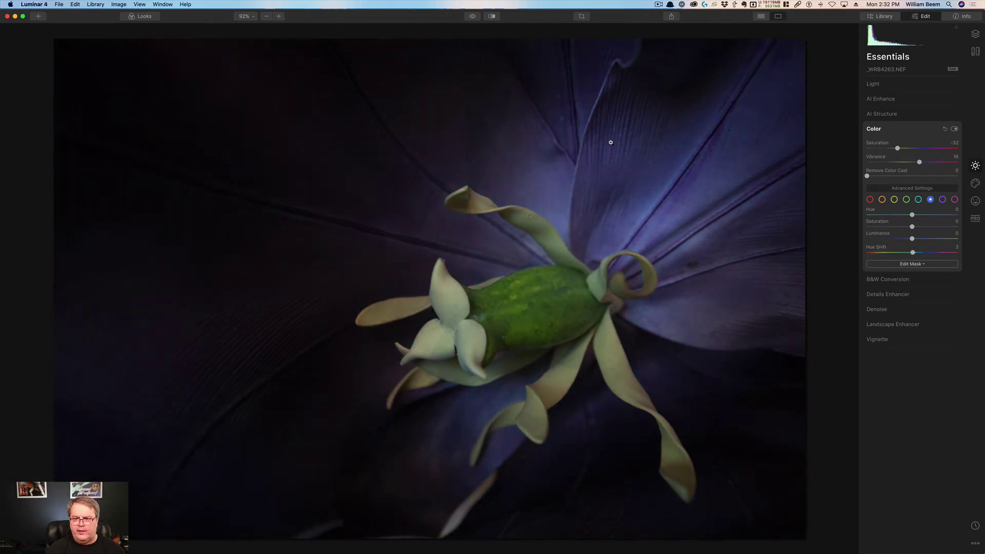
- For the flower's purple color range, set Saturation to 28 and Luminance to -28, and adjust its Hue
left_click(930, 200)
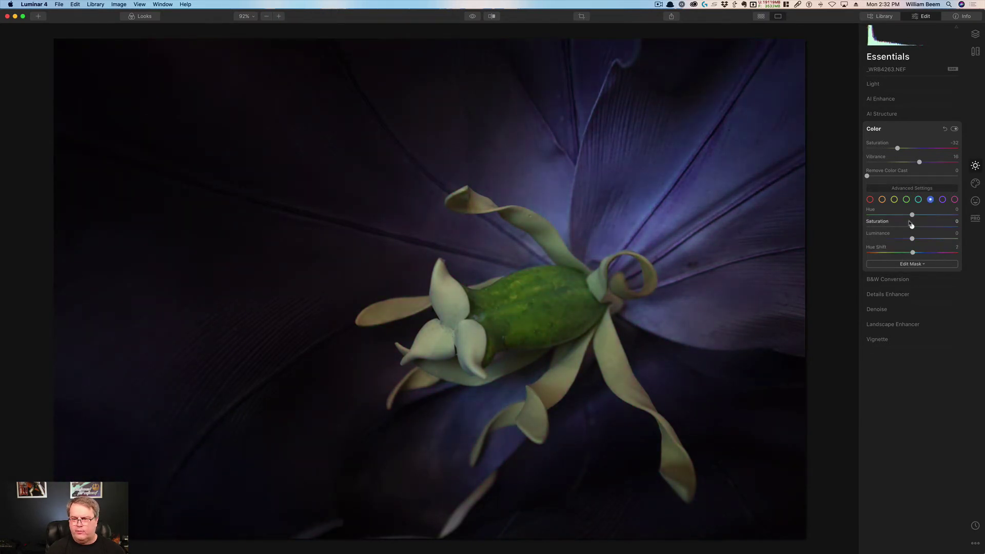
left_click(942, 201)
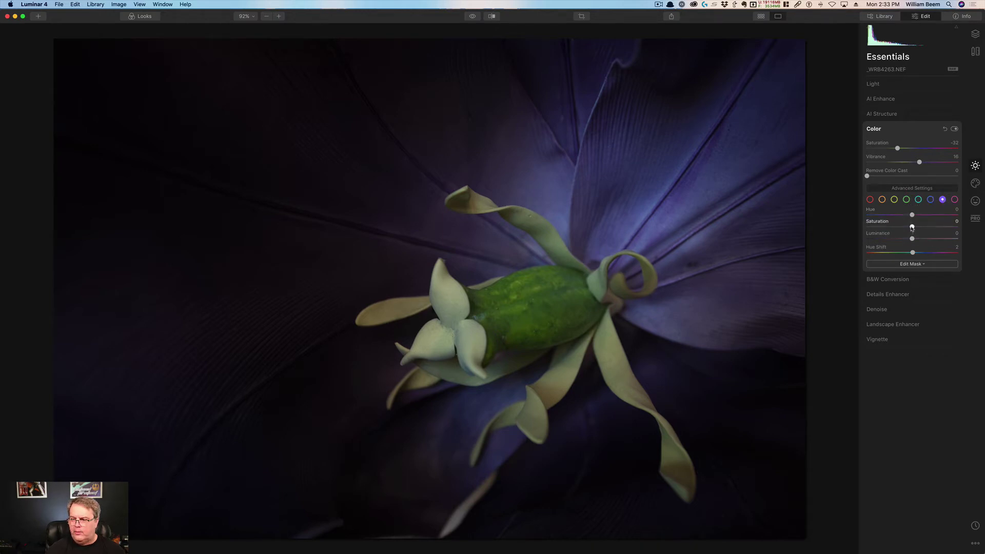
mouse_move(912, 227)
left_mouse_down()
mouse_move(925, 227)
mouse_move(898, 241)
left_mouse_up()
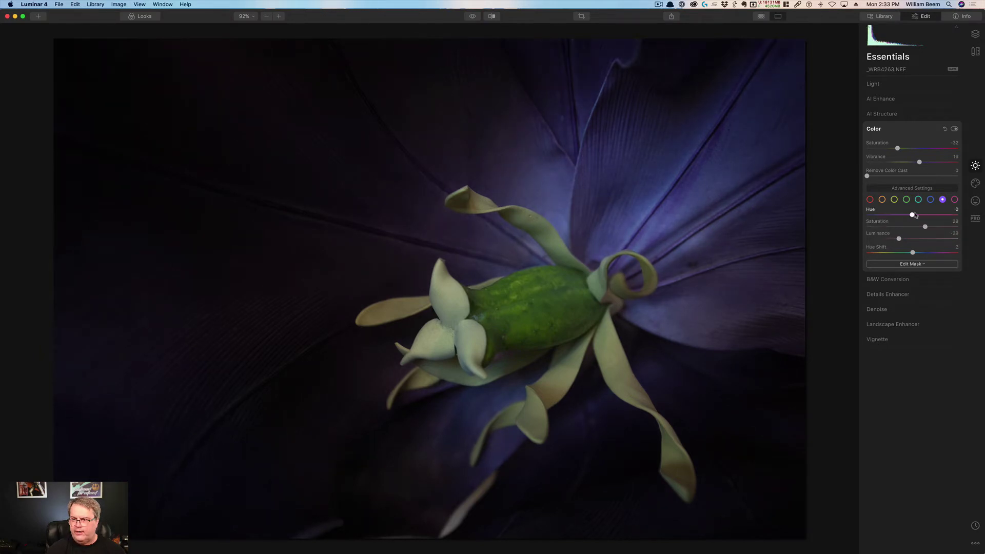
left_click_drag(912, 215, 960, 219)
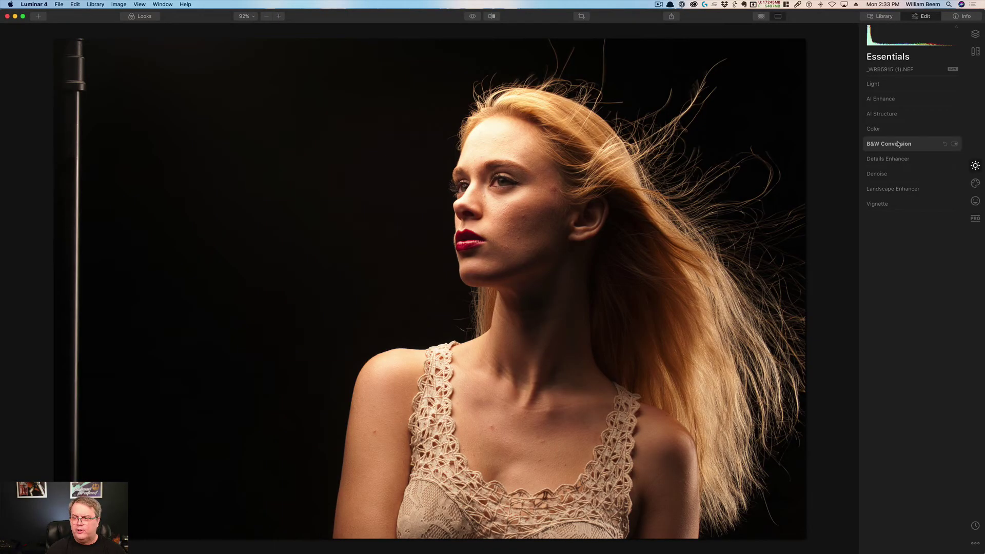
- Convert the blonde woman's portrait to black and white and compare it with the color original
left_click(899, 144)
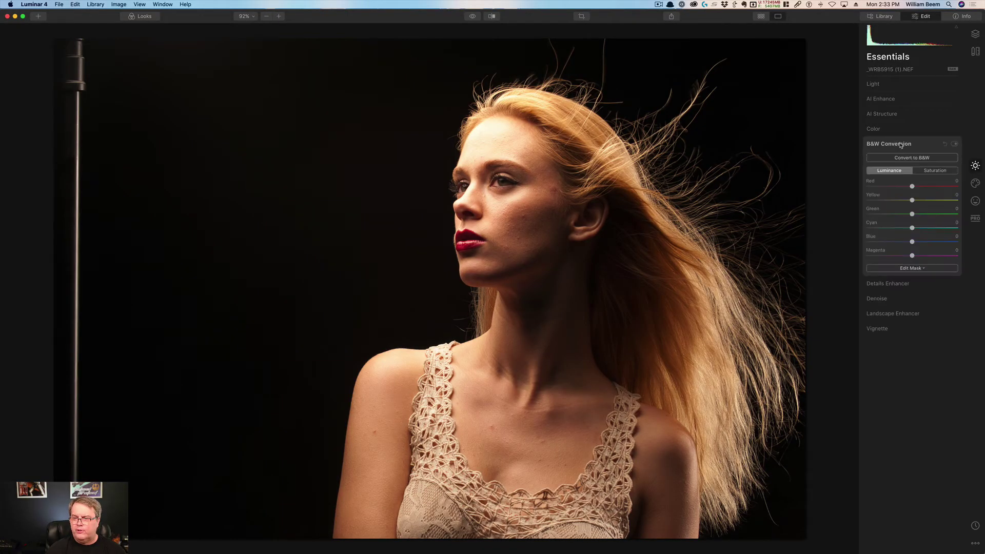
left_click(909, 159)
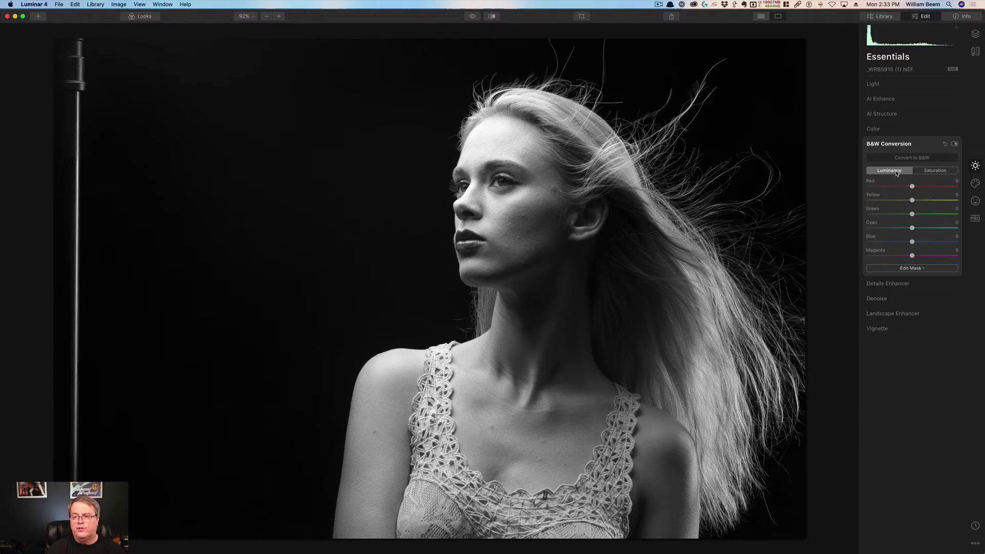
left_click(935, 172)
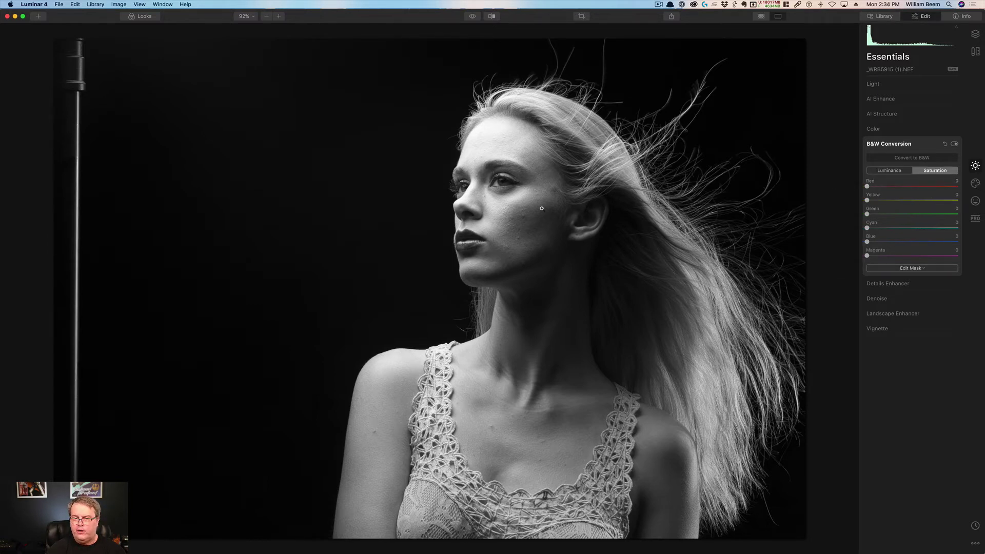
left_click(468, 15)
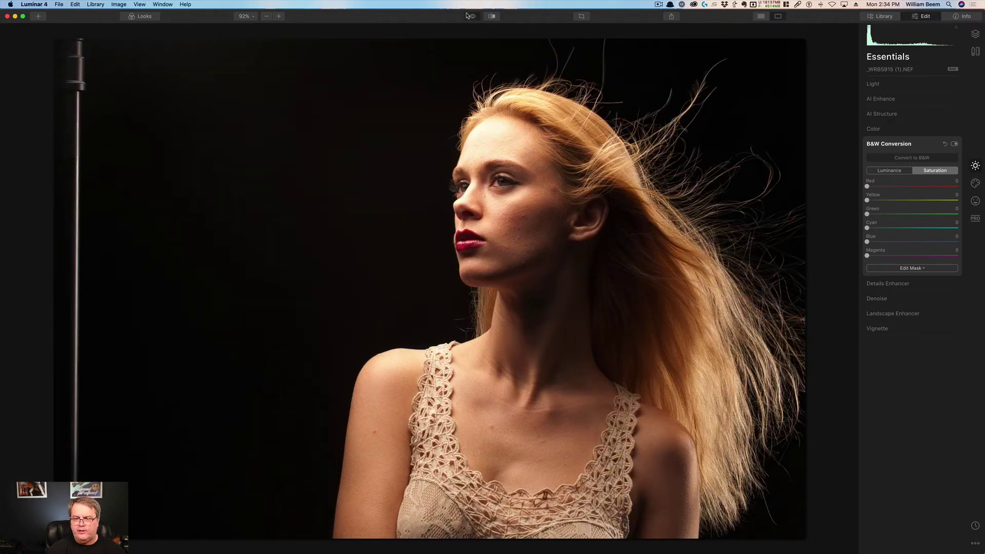
left_click(467, 15)
- Try a Yellow Saturation of 200 in B&W Conversion and adjust the Yellow Luminance of the portrait
left_click_drag(868, 200, 958, 201)
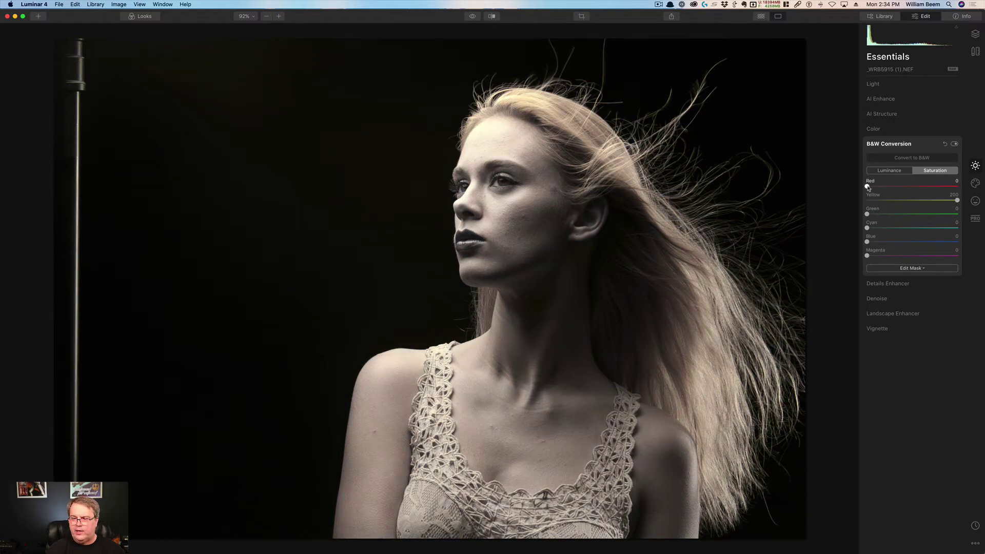
mouse_move(867, 187)
left_mouse_down()
mouse_move(949, 186)
mouse_move(867, 187)
left_mouse_up()
left_click(906, 172)
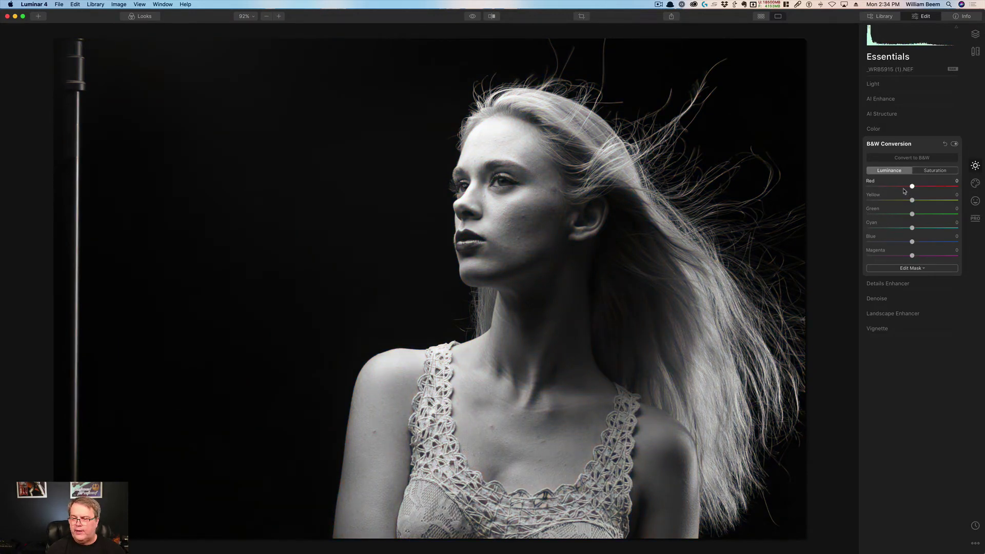
mouse_move(912, 202)
left_mouse_down()
mouse_move(891, 202)
mouse_move(937, 204)
mouse_move(889, 205)
mouse_move(906, 196)
left_mouse_up()
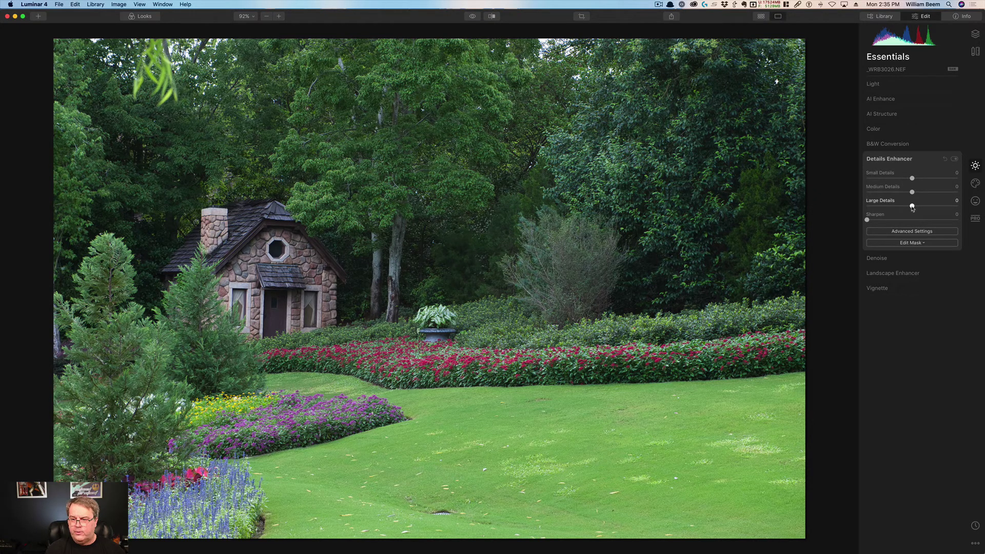
- Try Large Details at 41 in Details Enhancer on the garden cottage photo and compare before and after
left_click_drag(913, 208, 930, 211)
key("backslash")
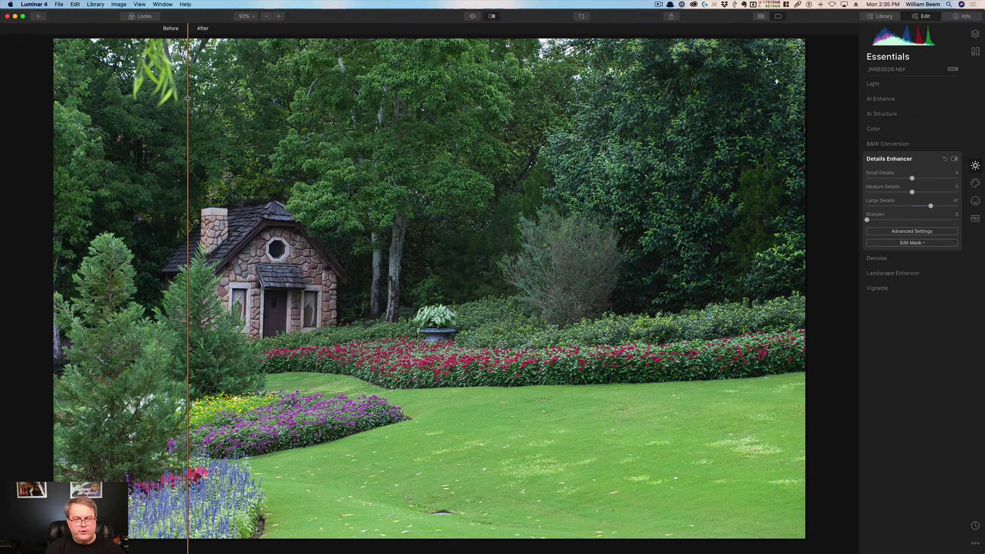
left_click_drag(210, 94, 337, 88)
- Reset Details Enhancer, set Medium Details to 52, and compare the cottage photo before and after at 200% zoom
left_click(945, 158)
left_click(938, 192)
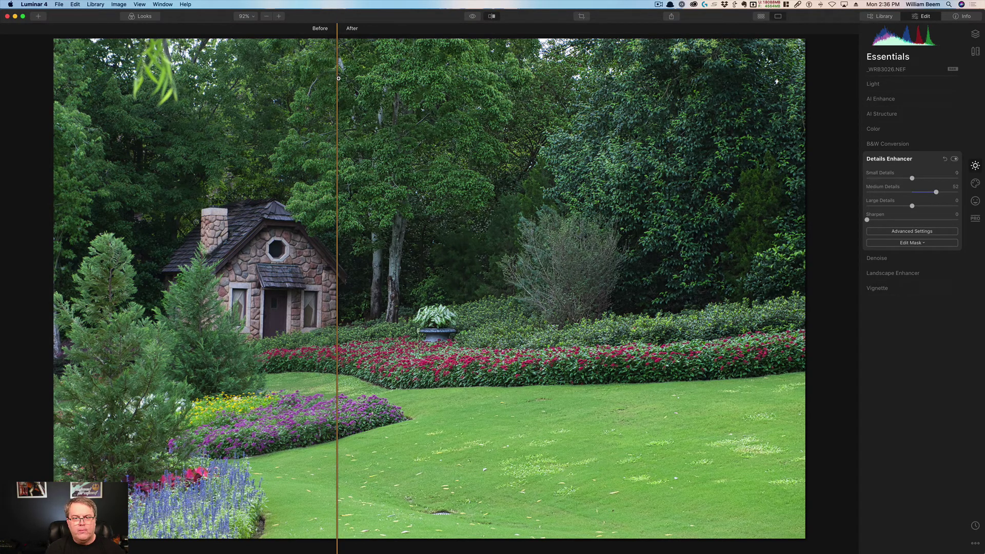
left_click_drag(337, 79, 379, 94)
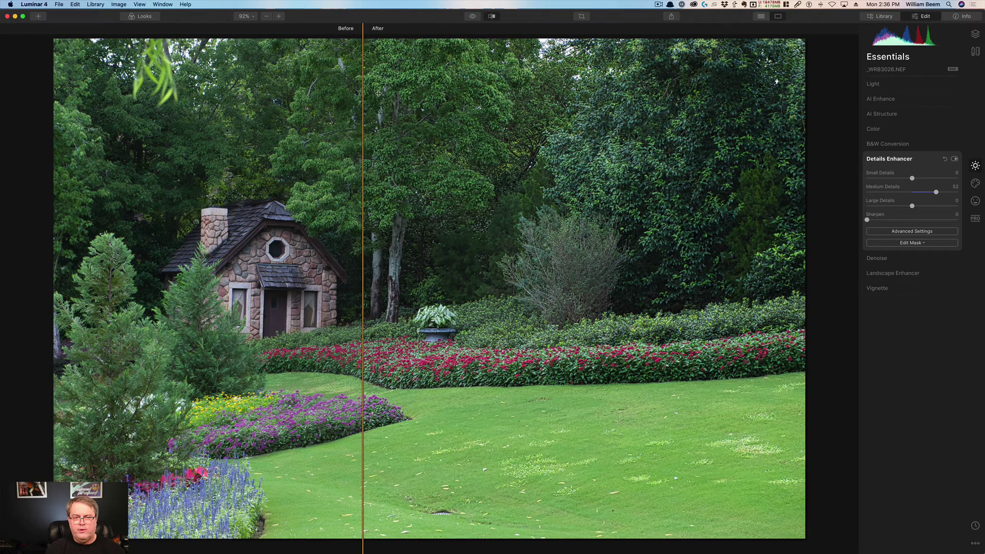
left_click(279, 16)
left_click(279, 16)
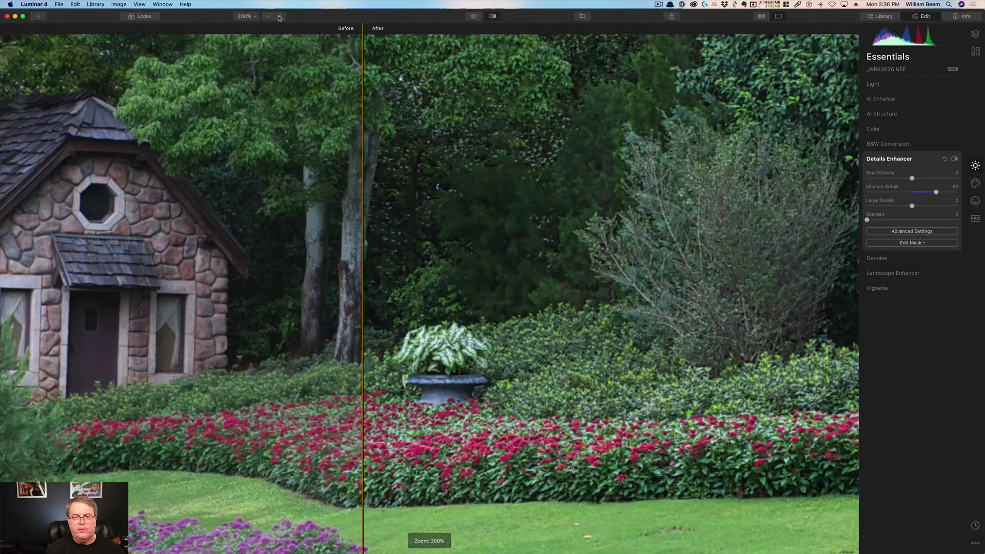
left_click_drag(361, 105, 311, 152)
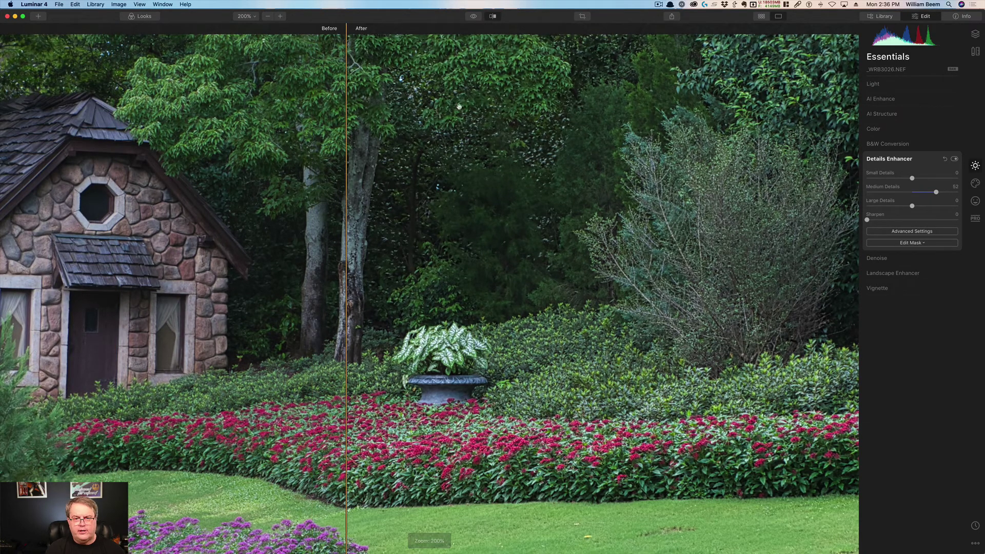
- Reset Medium Details, try Small Details at 55 on the cottage photo, and compare the tree trunk before and after
scroll(344, 154, "up", 5)
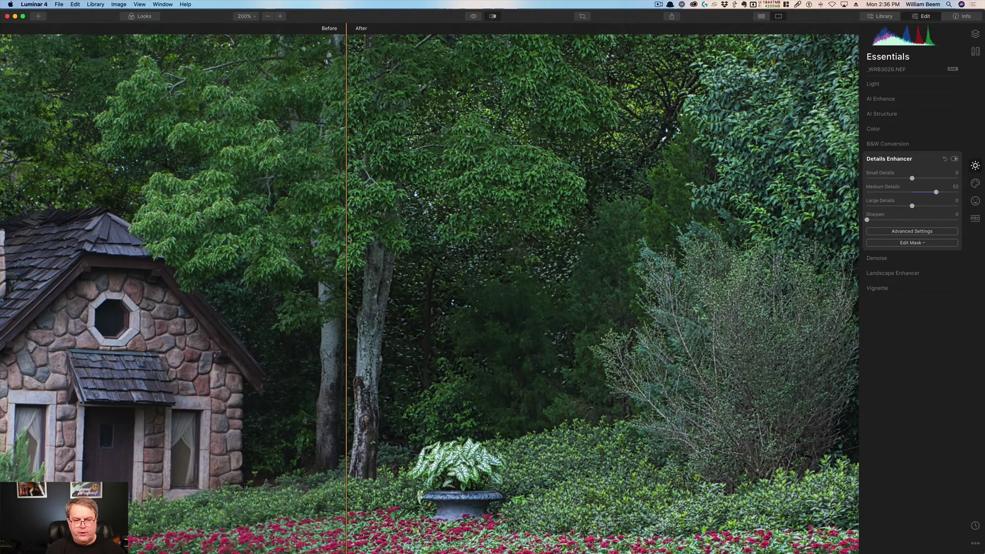
left_click_drag(348, 238, 370, 213)
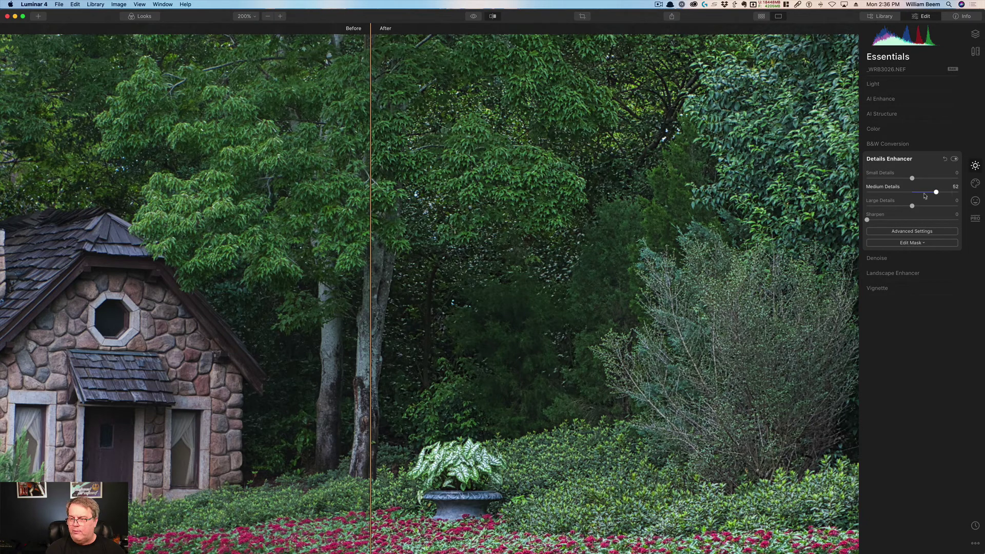
double_click(882, 189)
left_click_drag(912, 178, 939, 178)
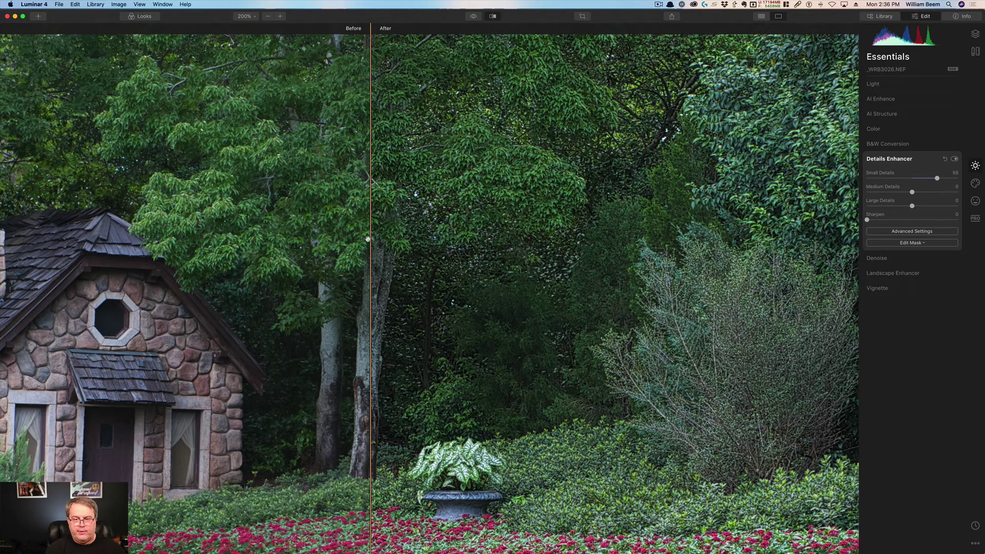
mouse_move(373, 241)
left_mouse_down()
mouse_move(351, 241)
mouse_move(400, 228)
mouse_move(448, 231)
mouse_move(371, 227)
left_mouse_up()
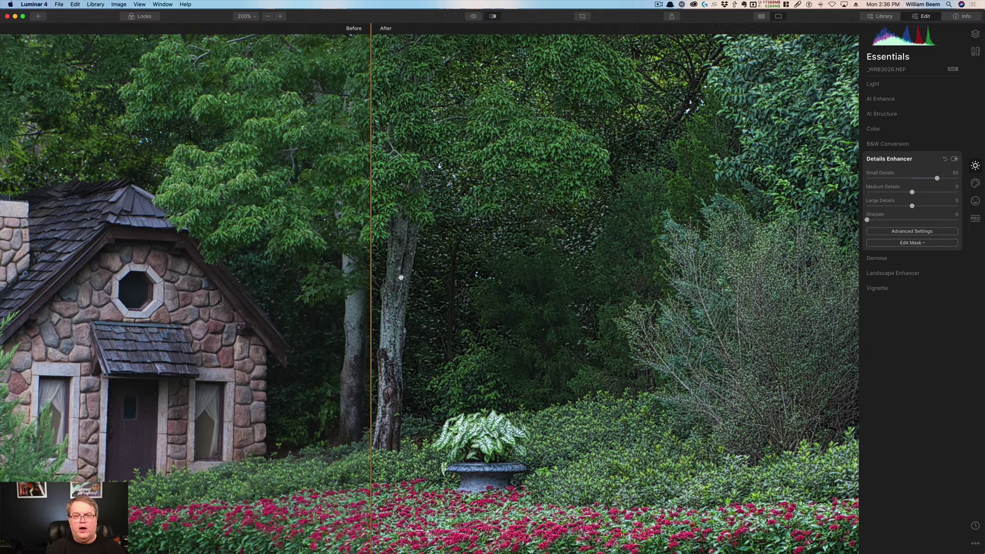
- Try Small Details at 48 and Medium Details at 39 with raised Large Details, and compare the whole cottage photo before and after
left_click(912, 178)
left_click(246, 16)
left_click(252, 29)
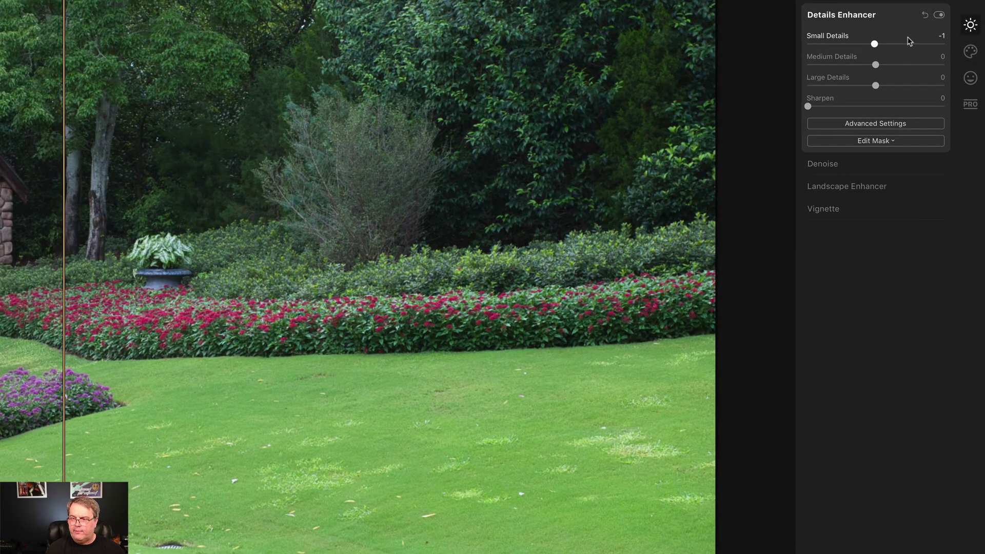
left_click(909, 43)
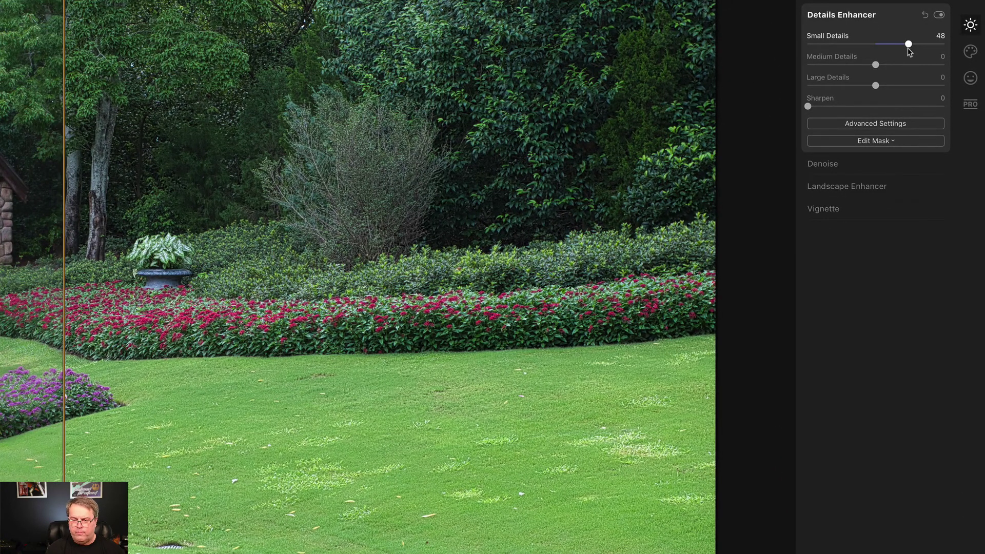
left_click(904, 64)
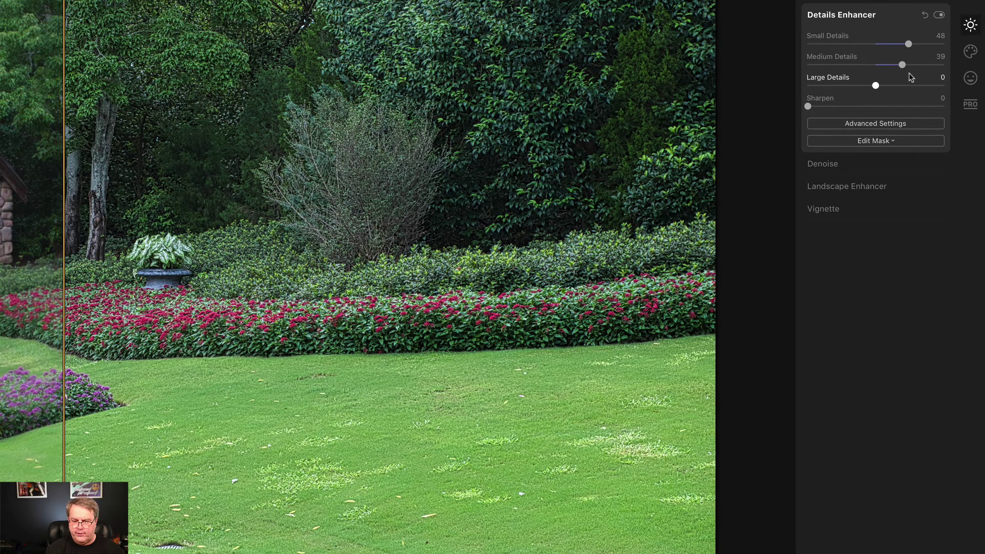
left_click(900, 85)
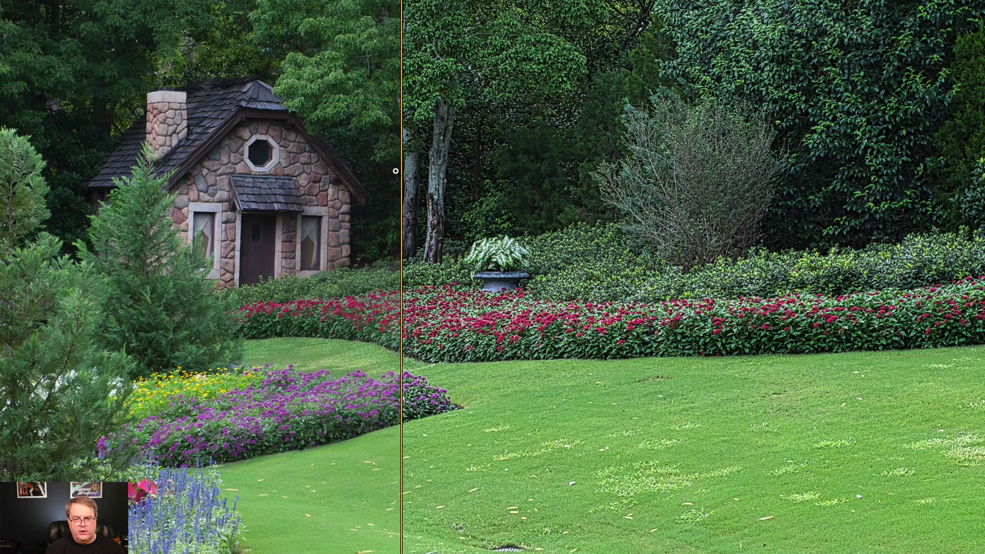
left_click_drag(400, 172, 209, 189)
left_click_drag(270, 186, 361, 180)
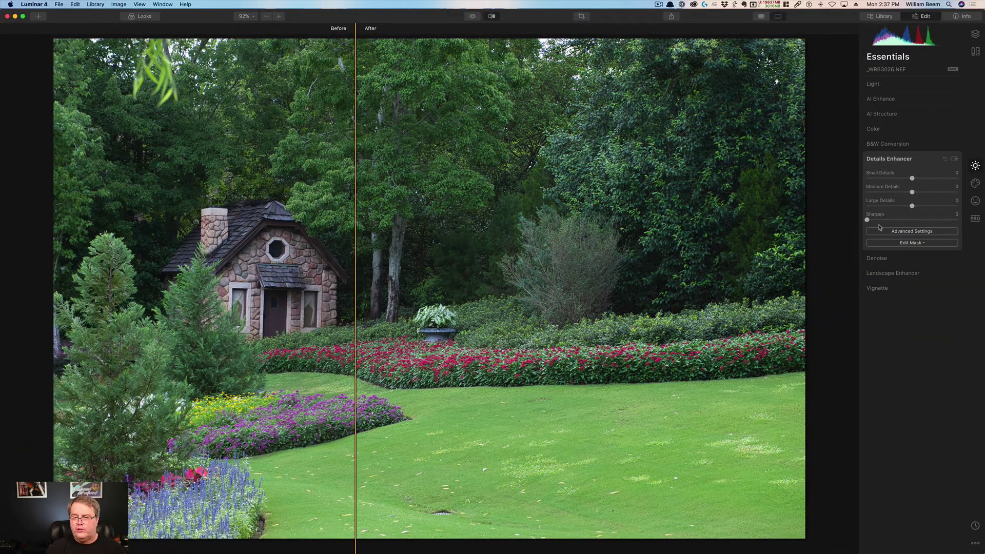
- Sharpen the cottage photo with Sharpen at 78, a Sharpening Radius of 28 and increased Sharpening Masking
left_click_drag(867, 220, 938, 224)
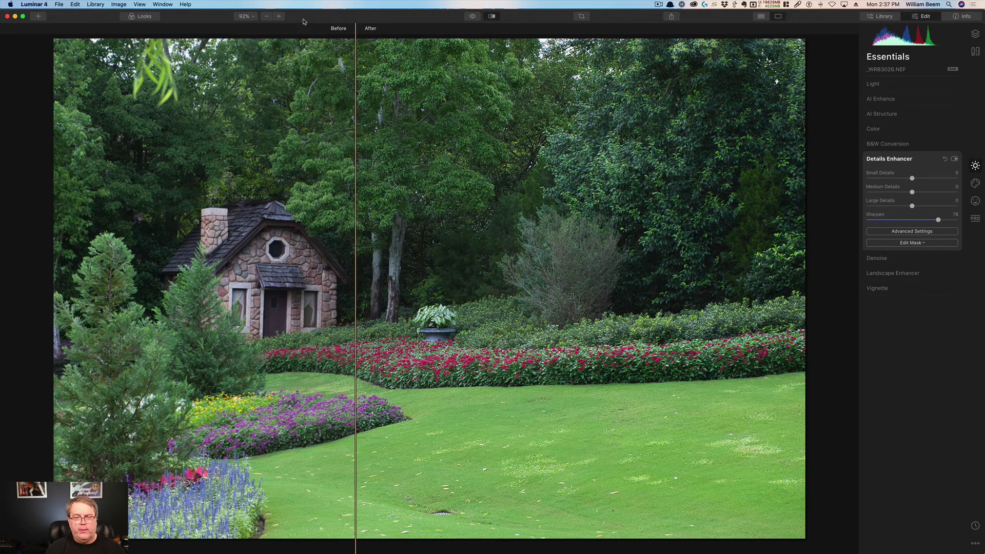
left_click(491, 16)
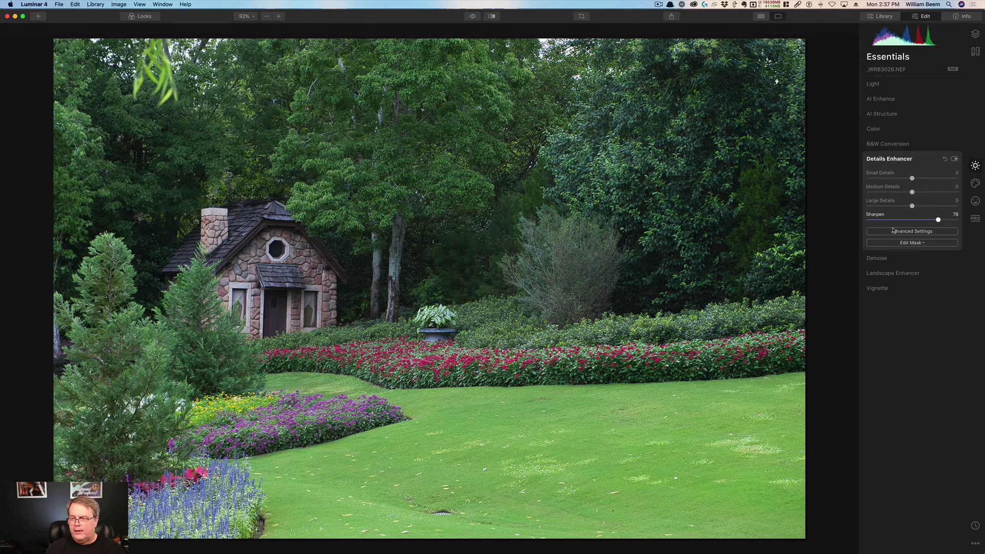
left_click(912, 230)
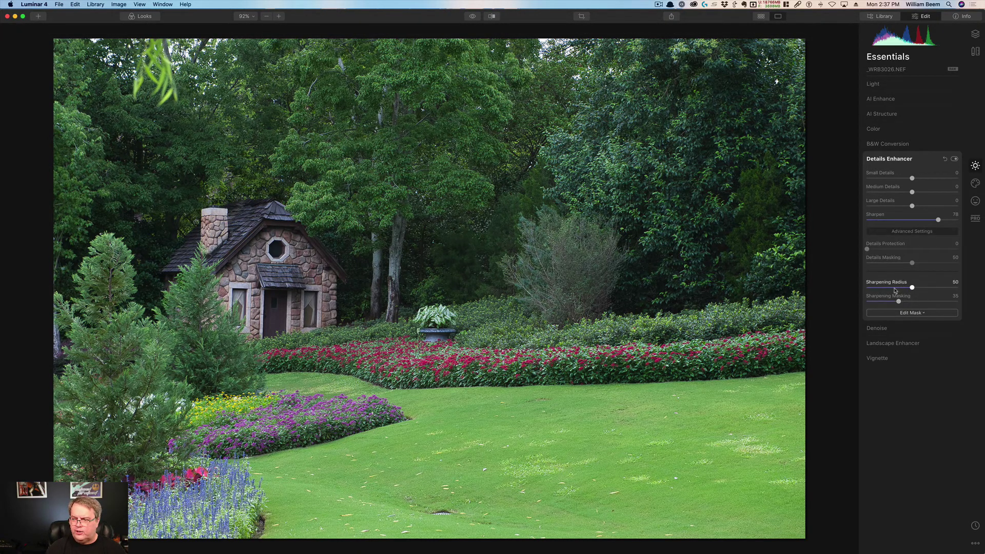
left_click_drag(912, 288, 891, 301)
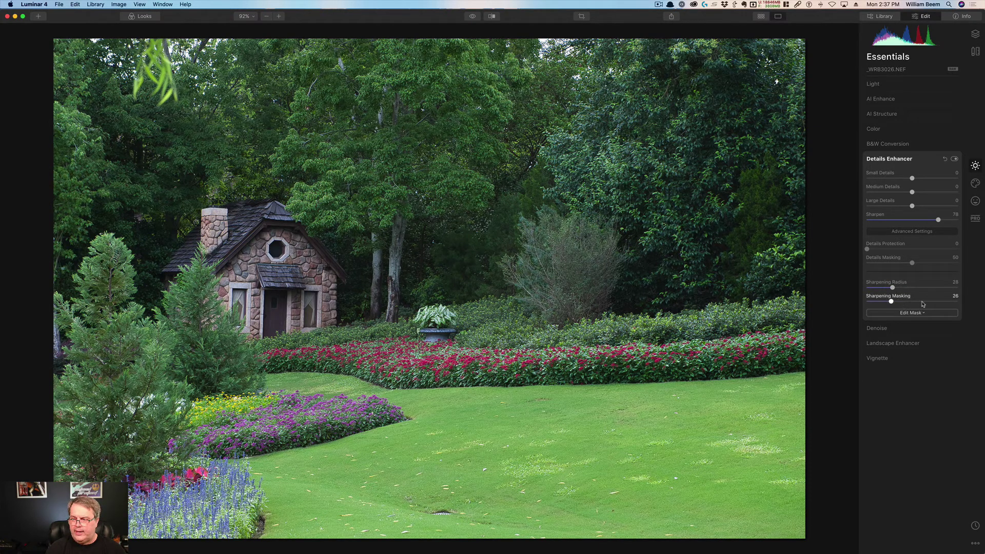
left_click(928, 302)
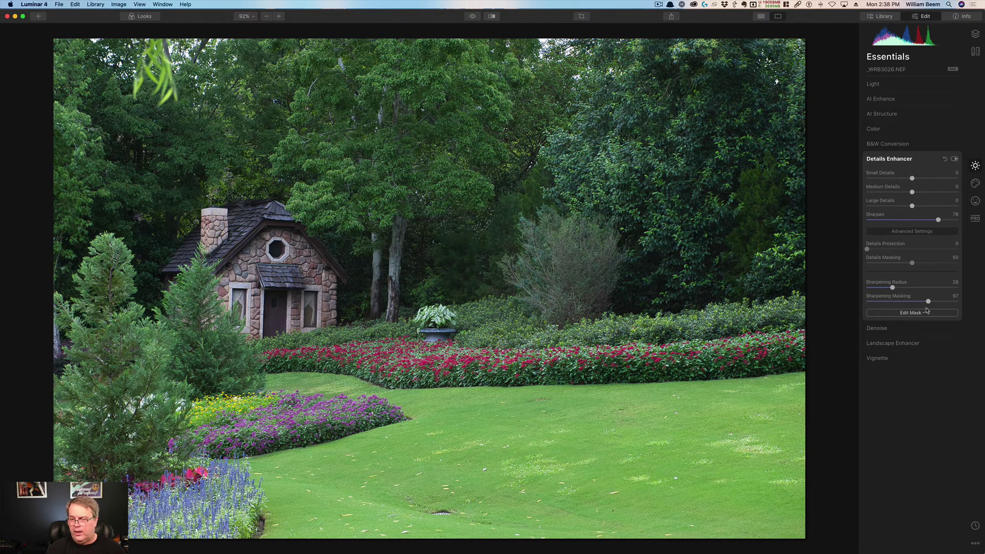
left_click_drag(928, 302, 931, 303)
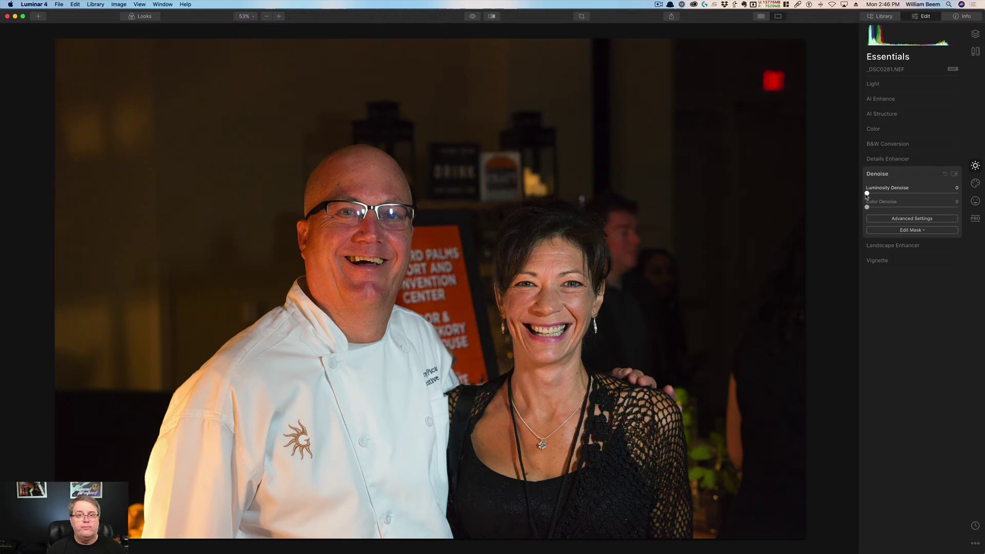
- Denoise the dark two-person portrait with Luminosity Denoise 48 and Color Denoise 21, comparing before and after
left_click_drag(867, 193, 913, 201)
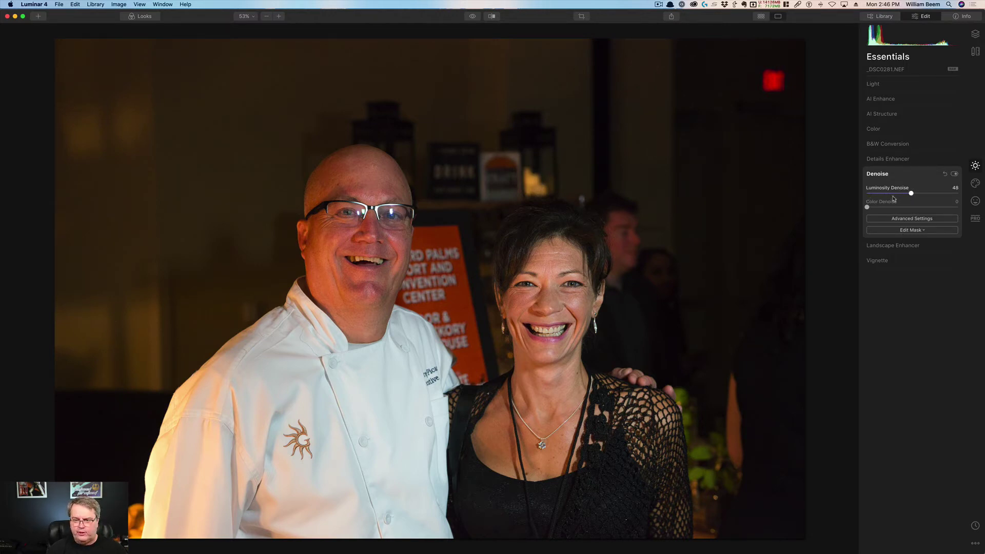
left_click(492, 17)
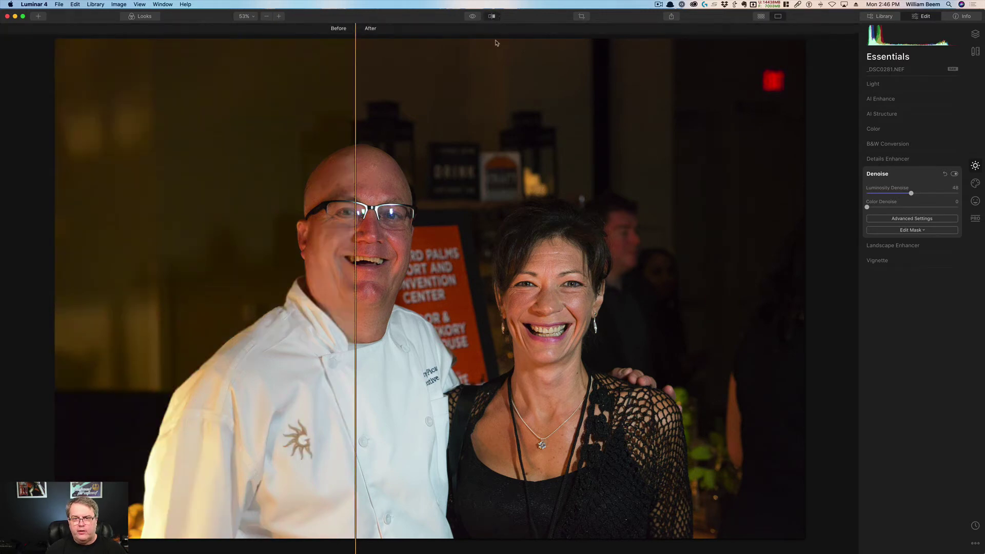
left_click_drag(357, 173, 300, 167)
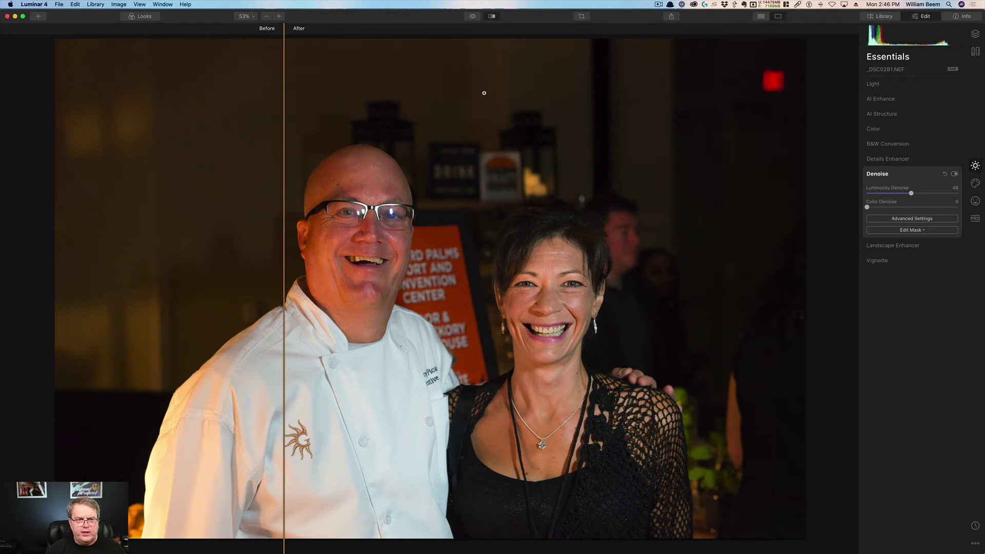
left_click_drag(867, 208, 887, 209)
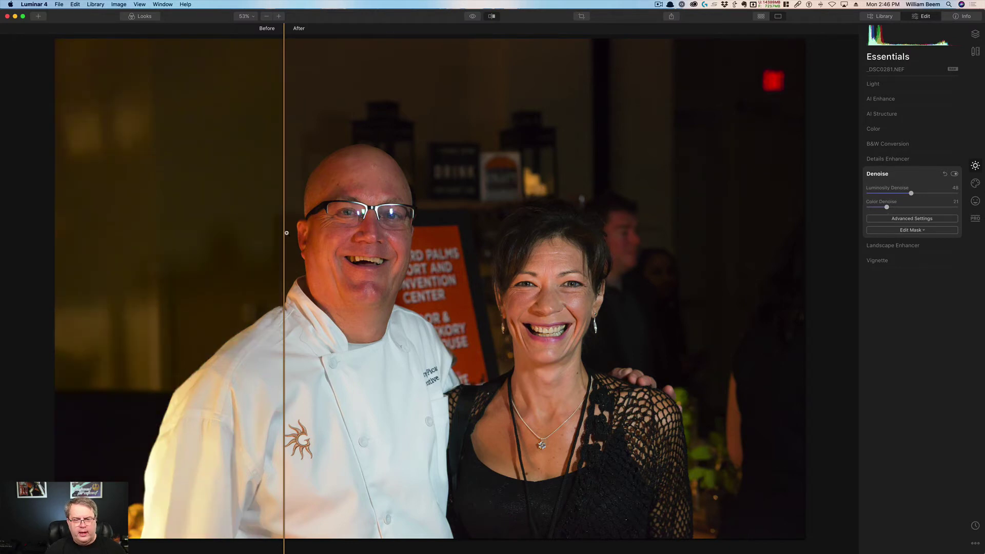
left_click_drag(284, 233, 146, 185)
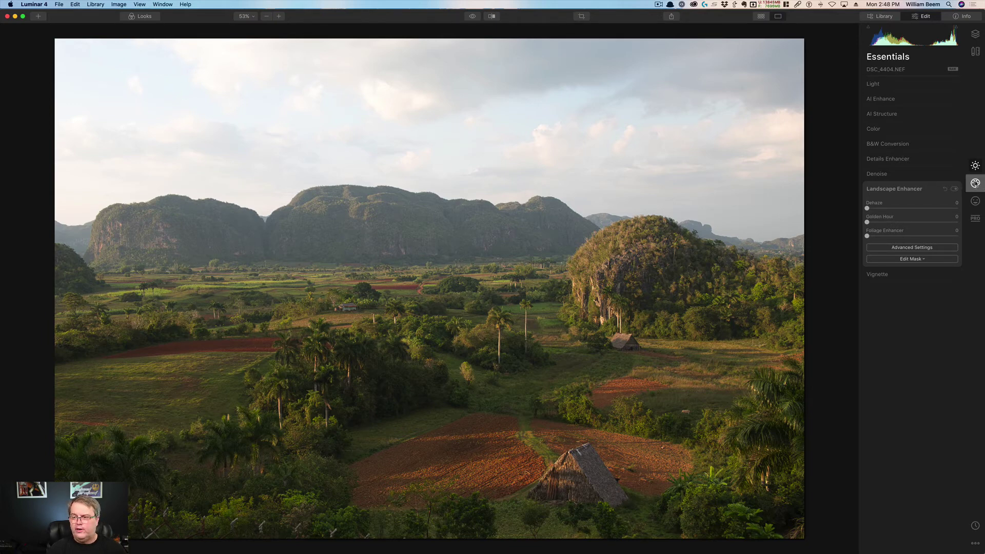
- Try Dehaze at 97 in Landscape Enhancer on the valley photo and compare it with the original
left_click(976, 183)
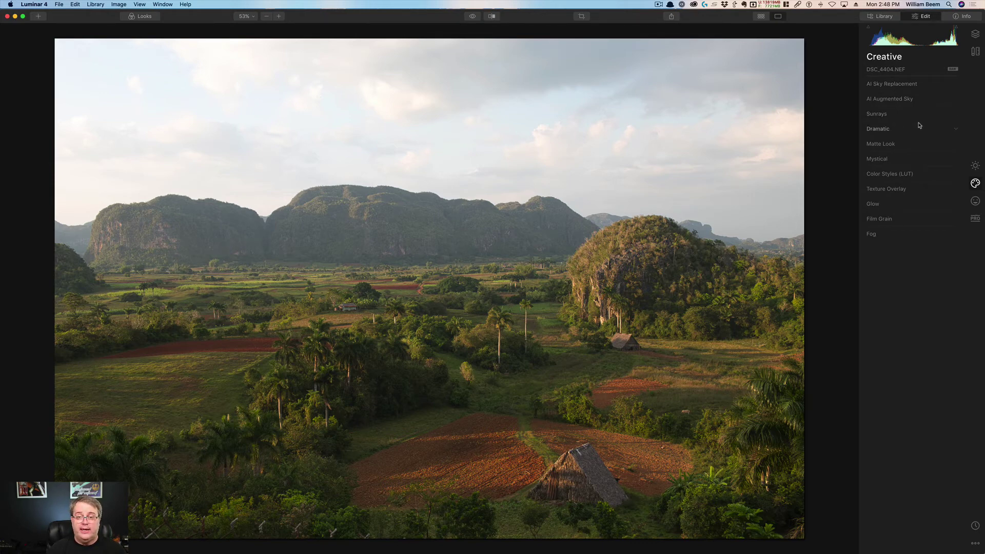
left_click(976, 165)
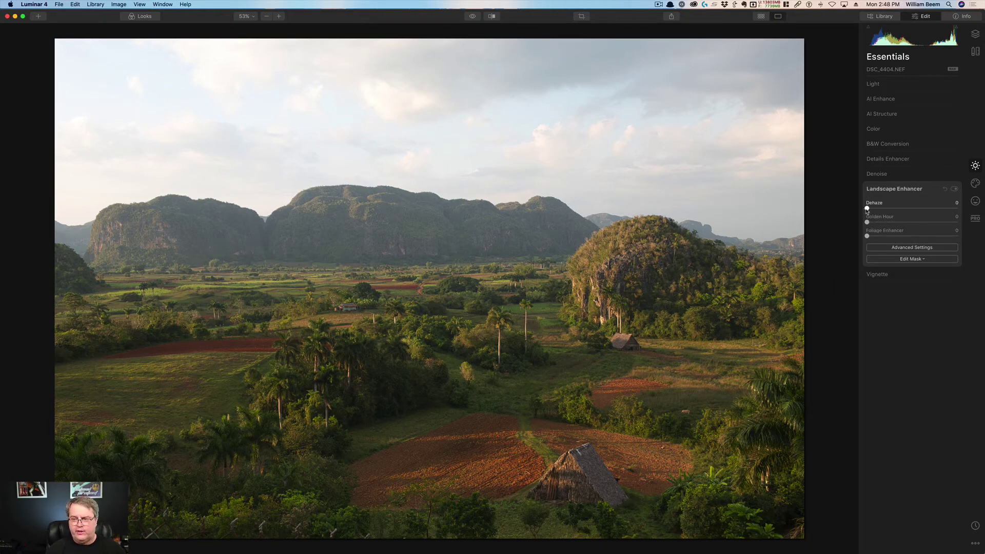
left_click_drag(867, 209, 957, 209)
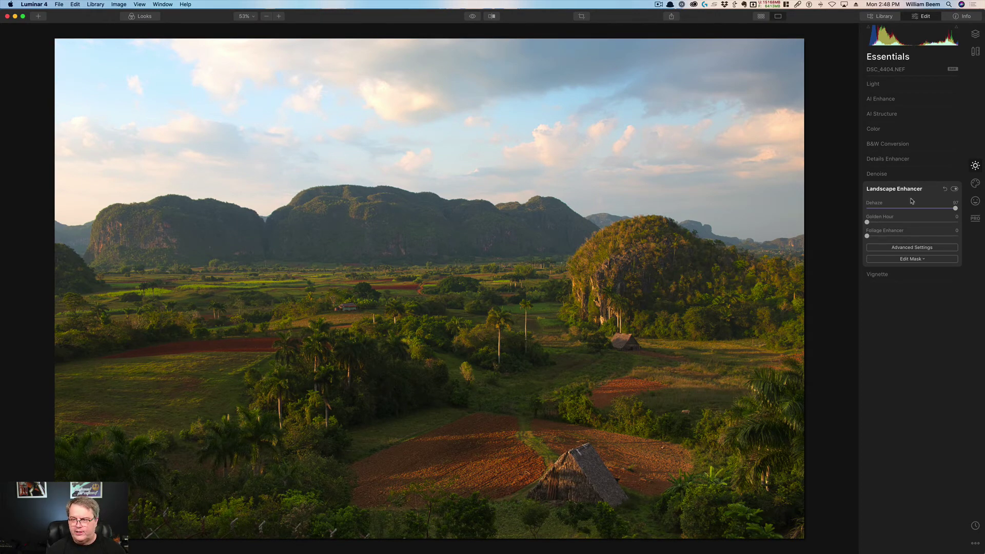
left_click(473, 17)
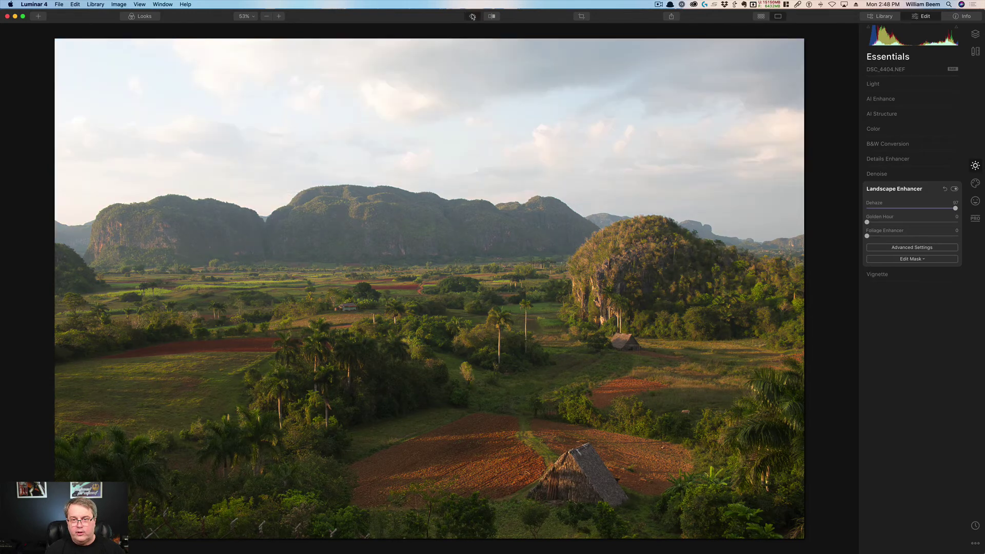
left_click(472, 16)
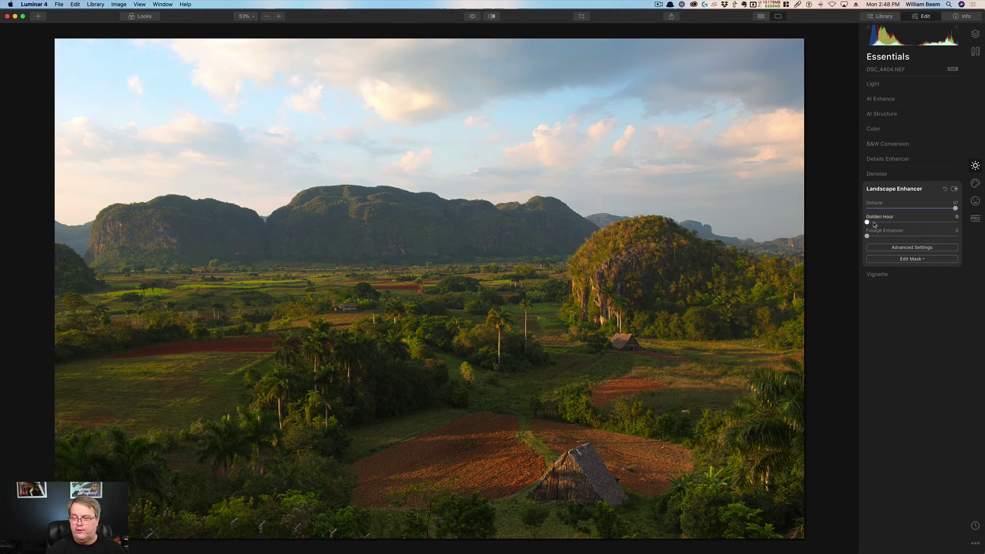
- Try Golden Hour and Foliage Enhancer at 100 on the valley photo and reset all three Landscape Enhancer settings
left_click_drag(868, 222, 965, 233)
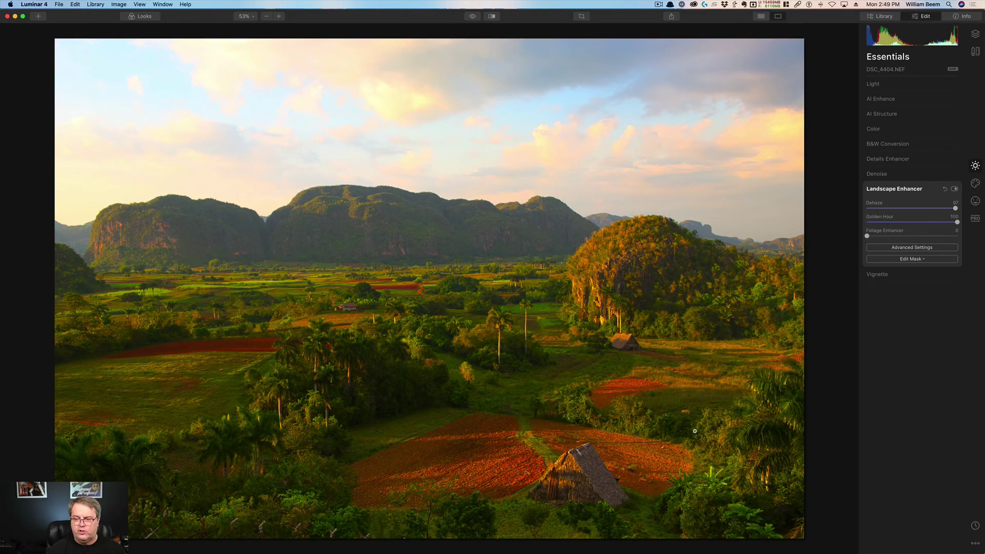
left_click_drag(867, 237, 970, 240)
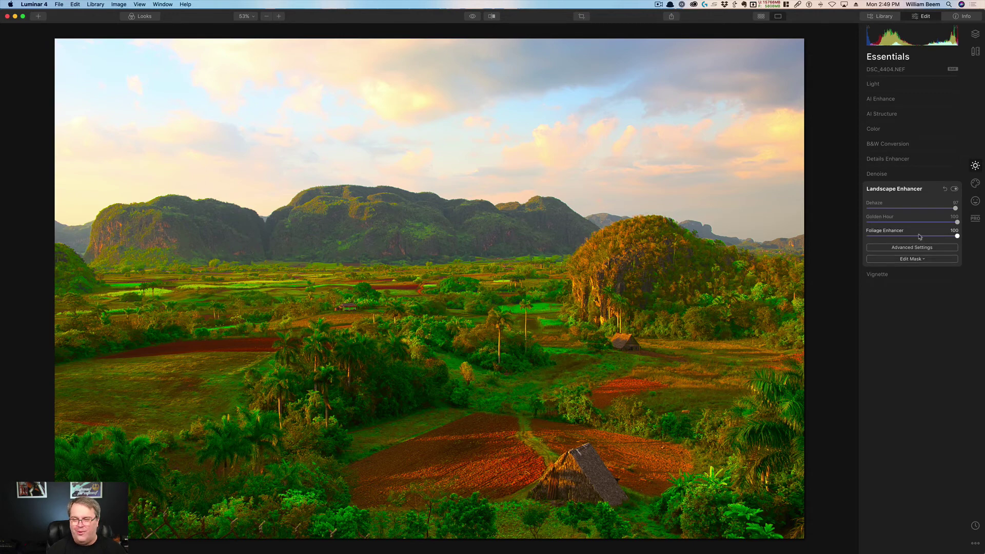
double_click(870, 219)
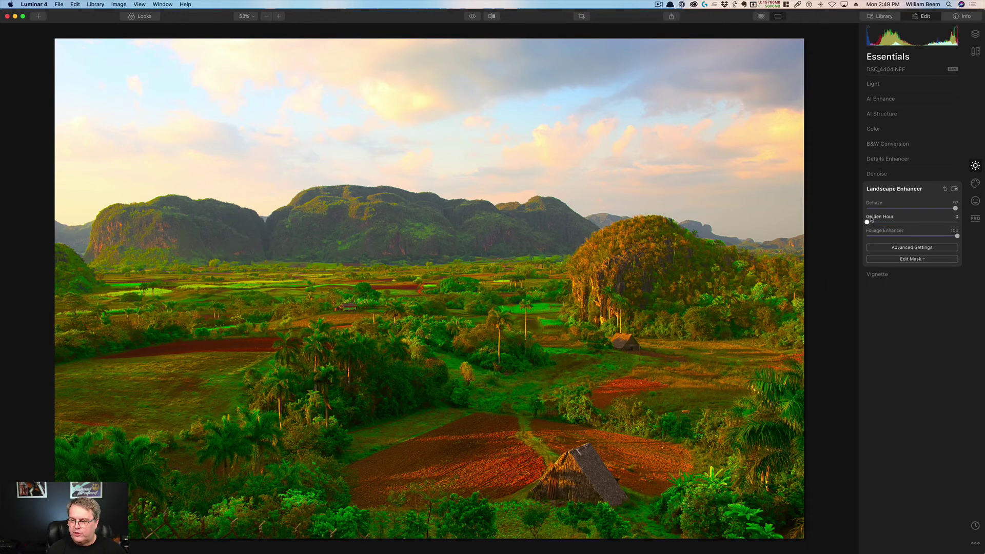
double_click(872, 203)
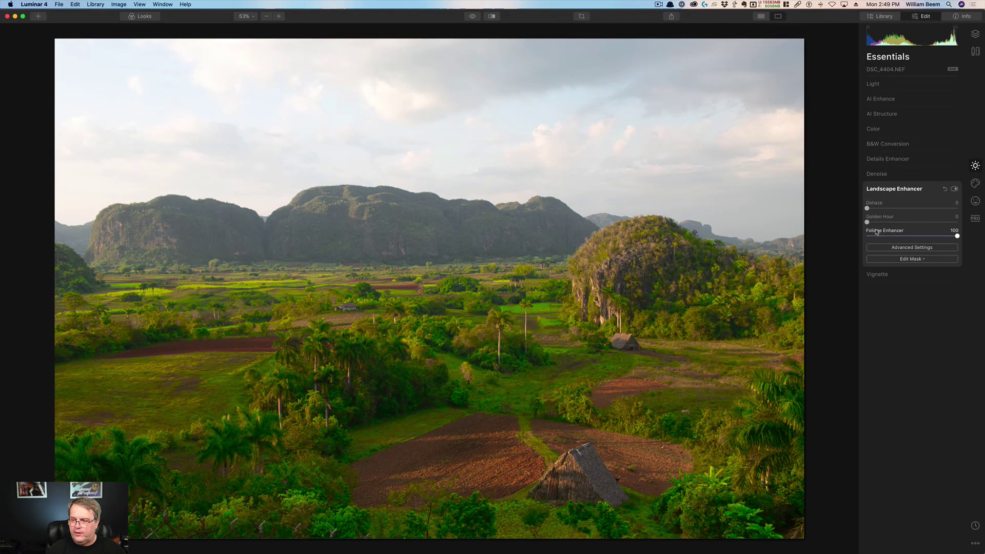
double_click(877, 230)
- Set Dehaze to 18 and Foliage Enhancer to 35 on the valley photo and compare it with the original
left_click(883, 208)
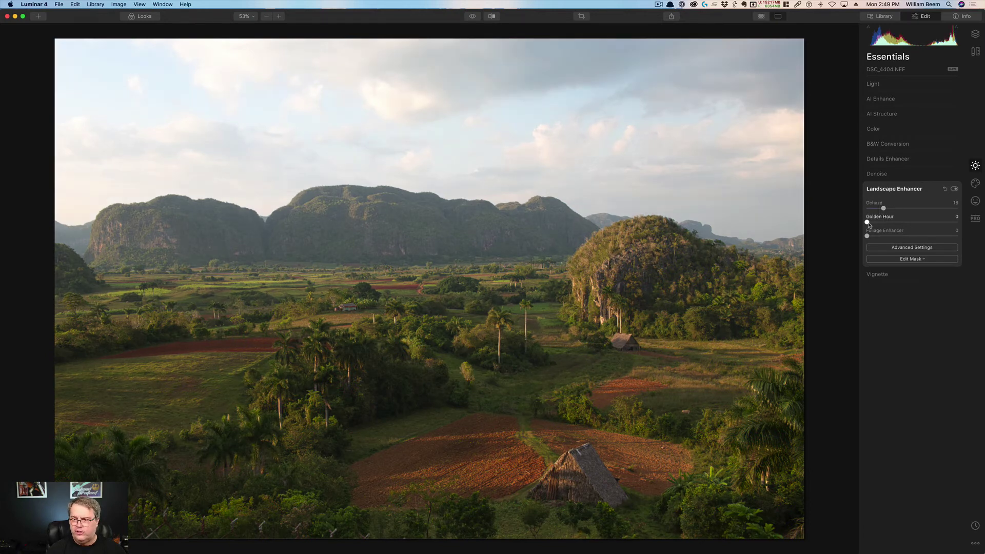
left_click_drag(867, 237, 917, 249)
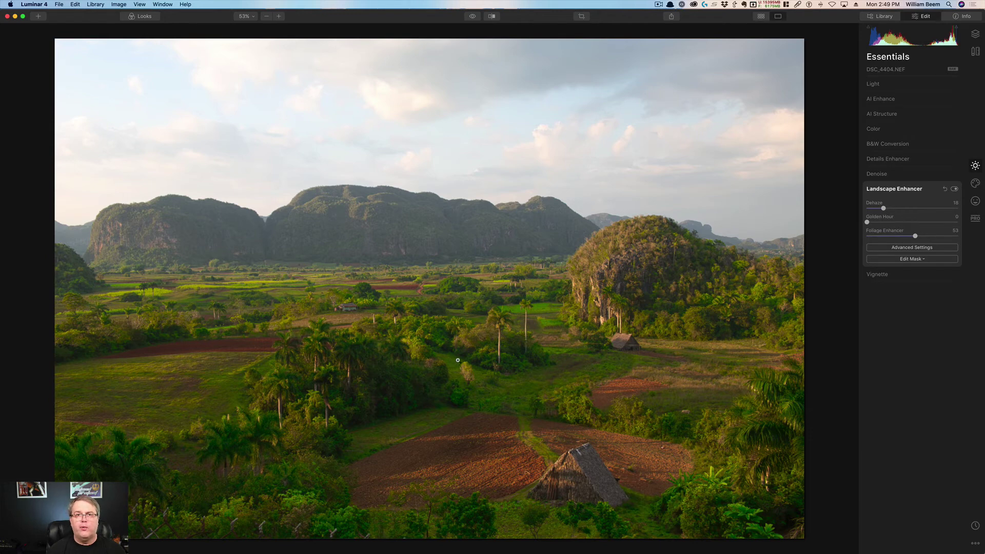
mouse_move(915, 237)
left_mouse_down()
mouse_move(900, 238)
mouse_move(910, 240)
left_mouse_up()
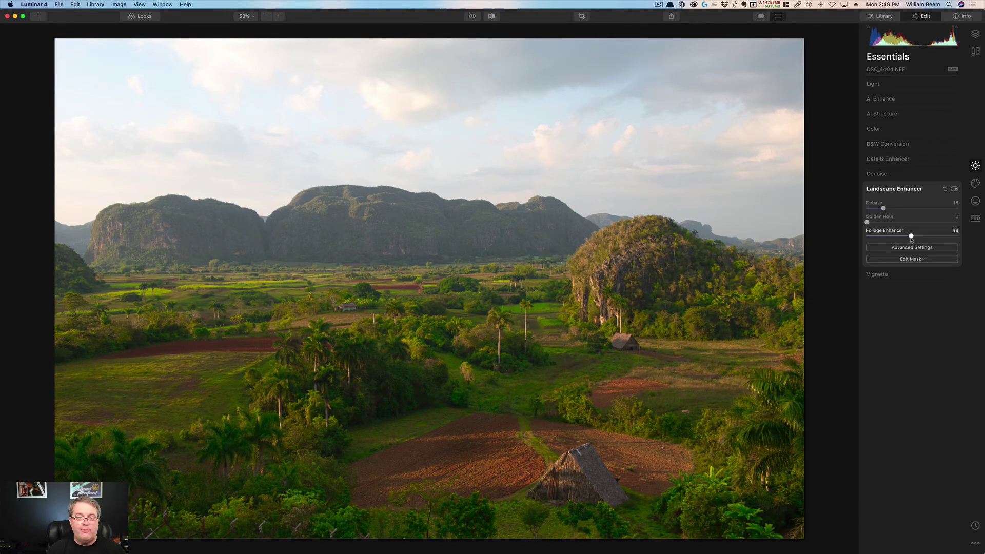
left_click_drag(911, 242, 899, 241)
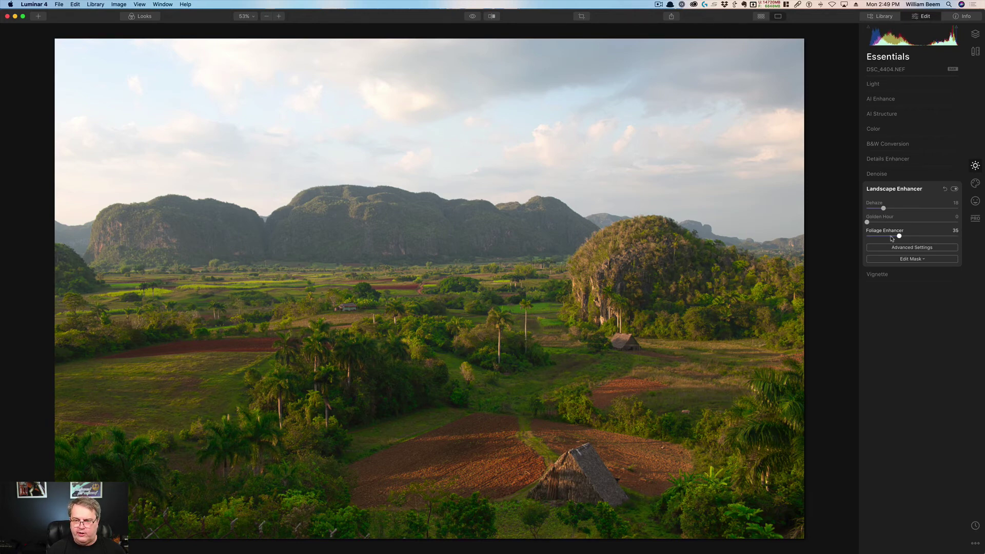
left_click(472, 17)
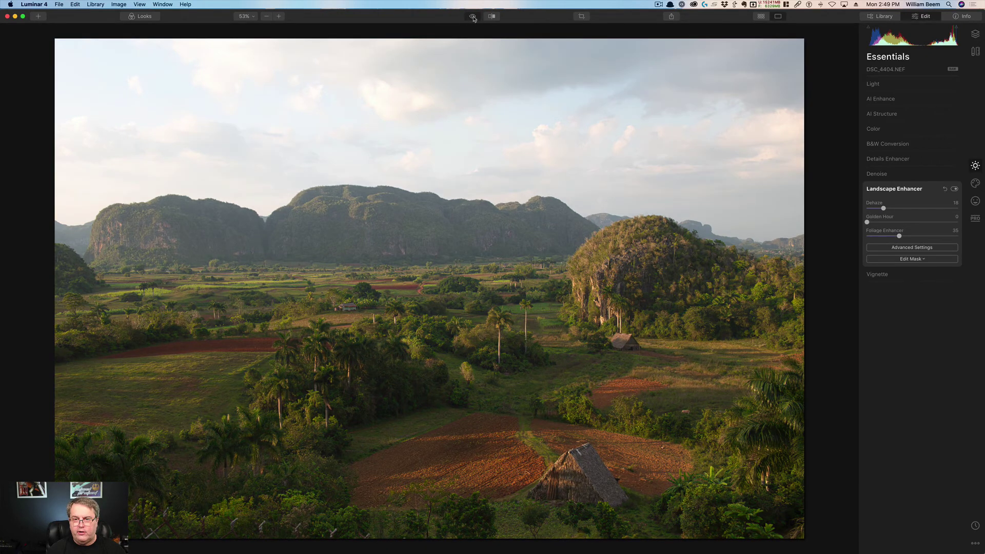
left_click(473, 17)
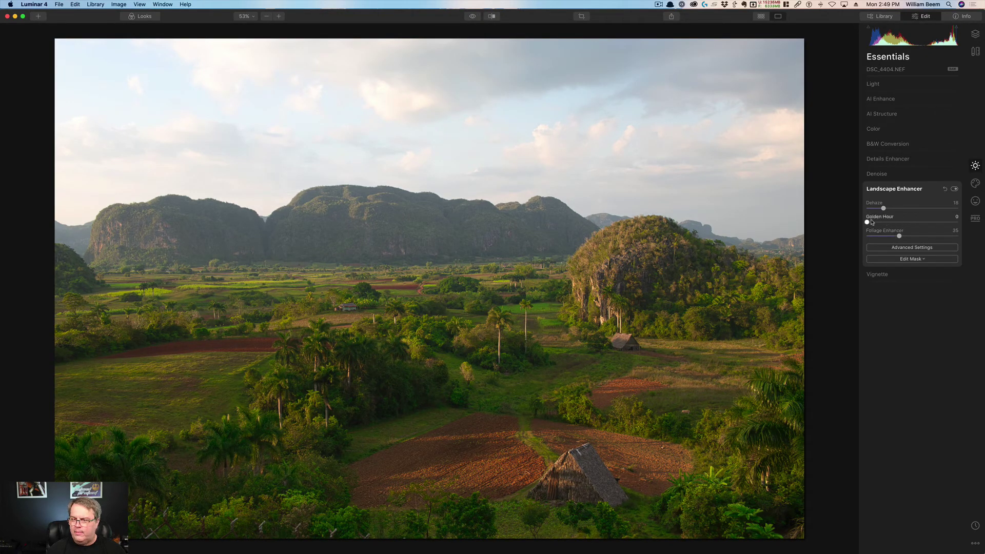
- Try Golden Hour at about 92 on the valley photo and compare it with Landscape Enhancer switched off
left_click_drag(866, 223, 957, 216)
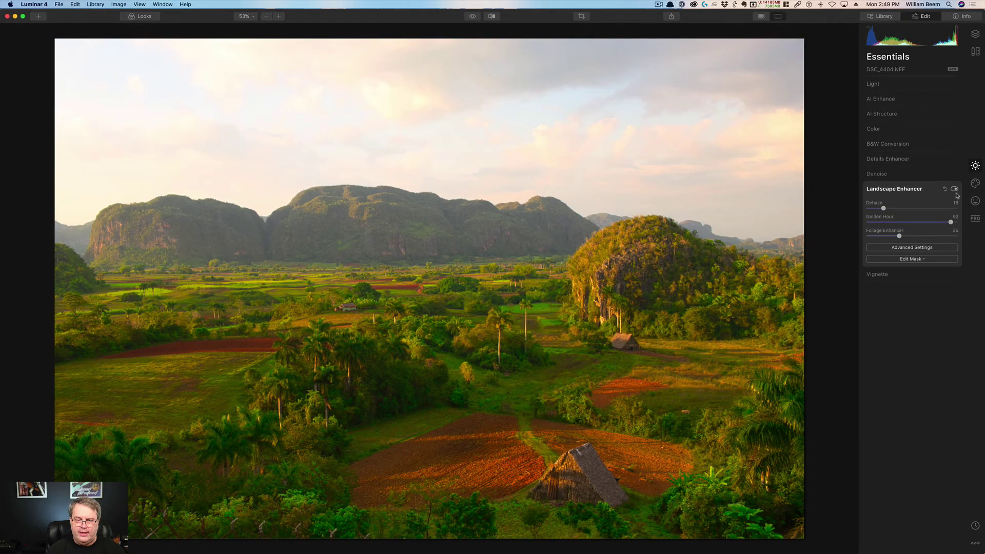
left_click(955, 189)
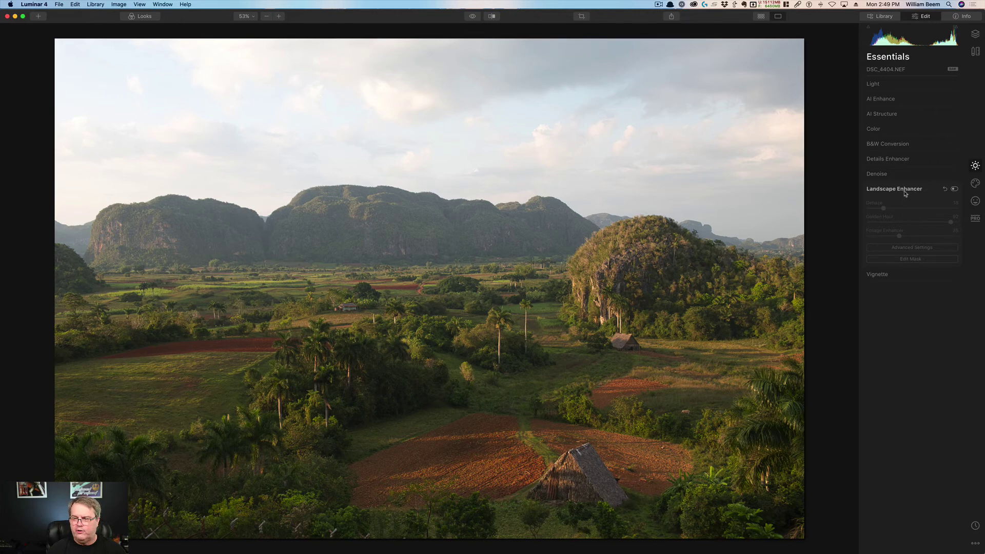
left_click(954, 189)
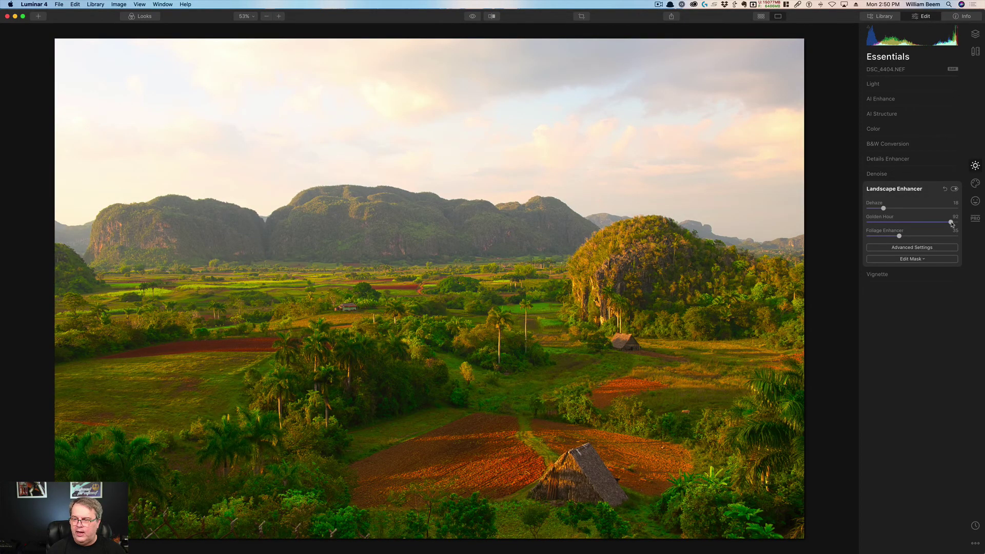
- Set Golden Hour to 26 and Dehaze to 51 on the valley photo and compare it with the original
left_click_drag(950, 223, 890, 230)
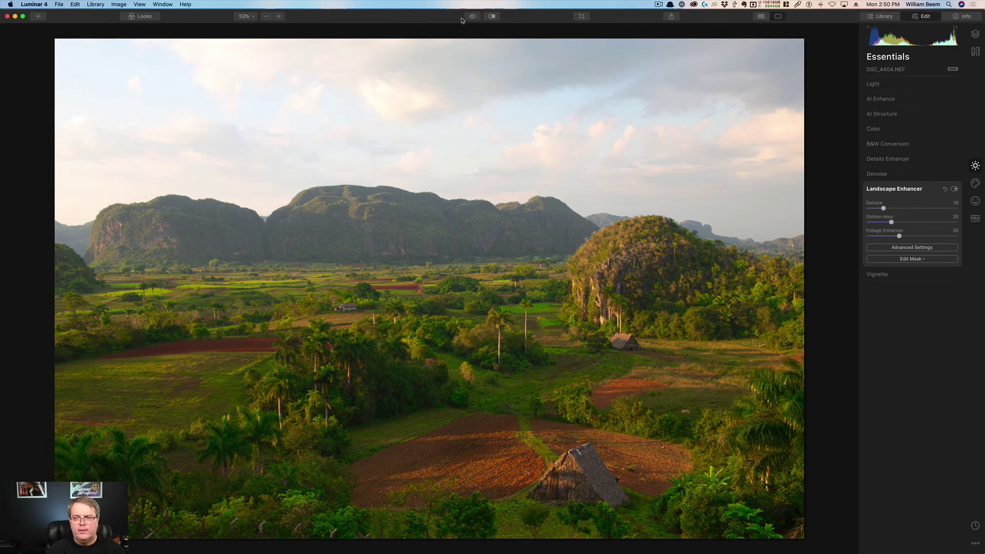
left_click_drag(884, 208, 915, 209)
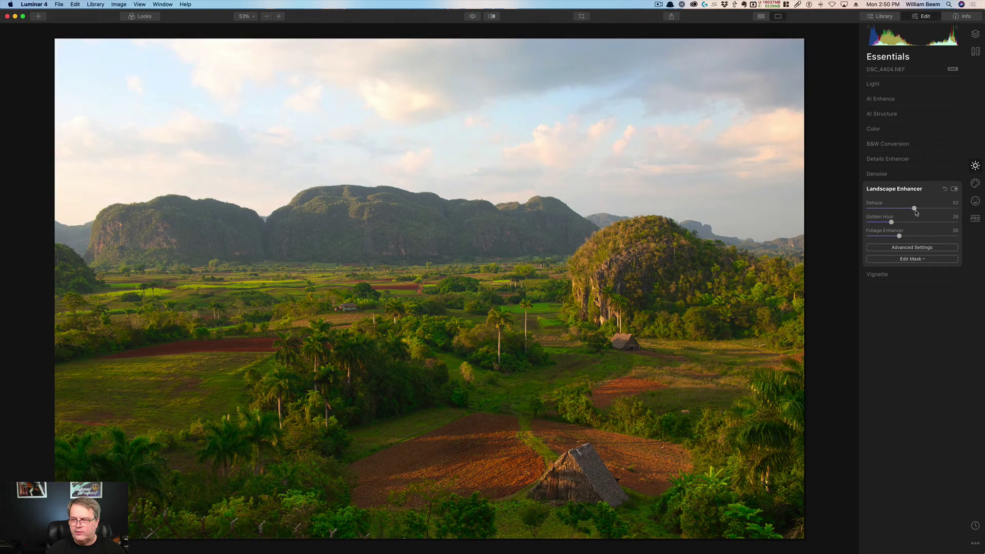
left_click(470, 17)
left_click(470, 18)
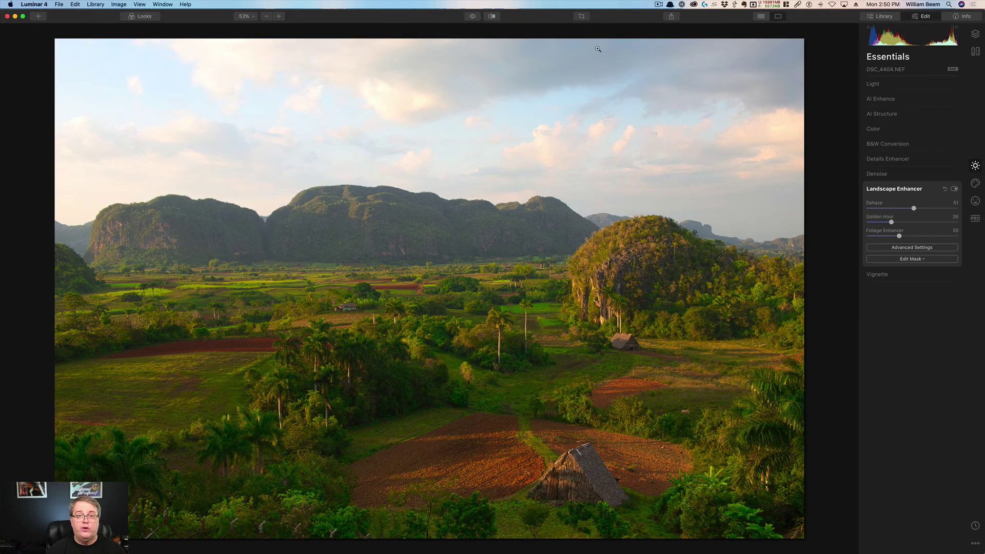
- Set Foliage Enhancer to 51 on the valley photo and try Foliage Hue at 100, -100 and -84
left_click(916, 248)
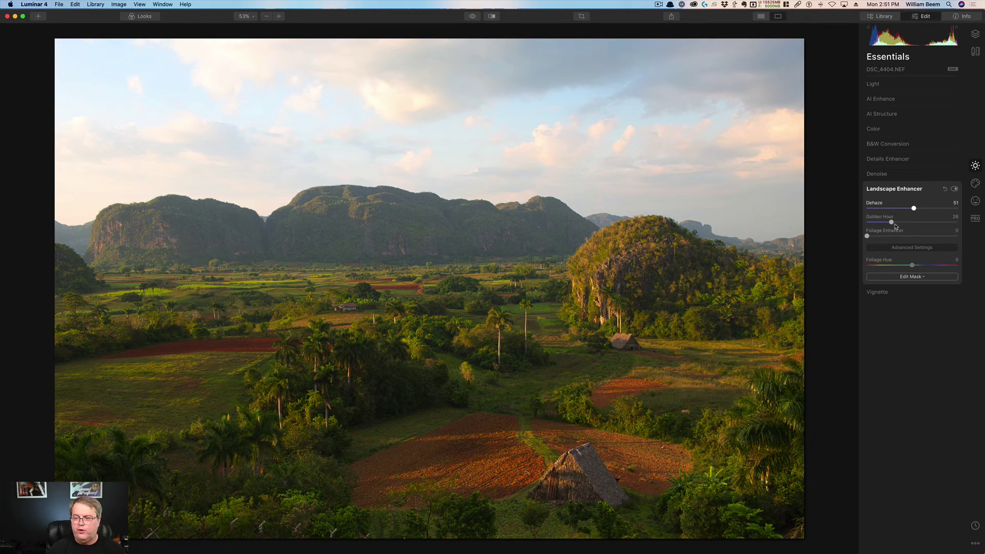
left_click_drag(867, 237, 914, 242)
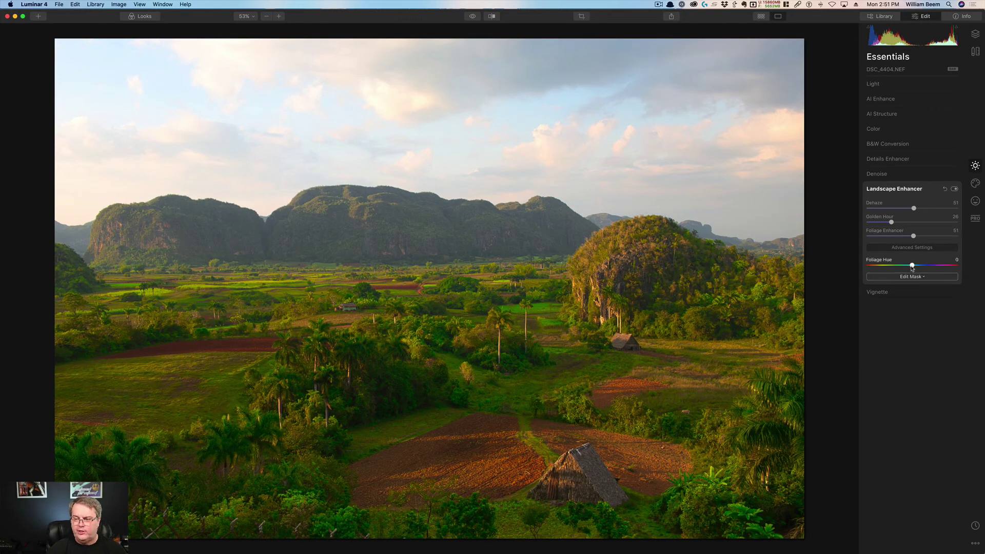
left_click_drag(913, 269, 967, 269)
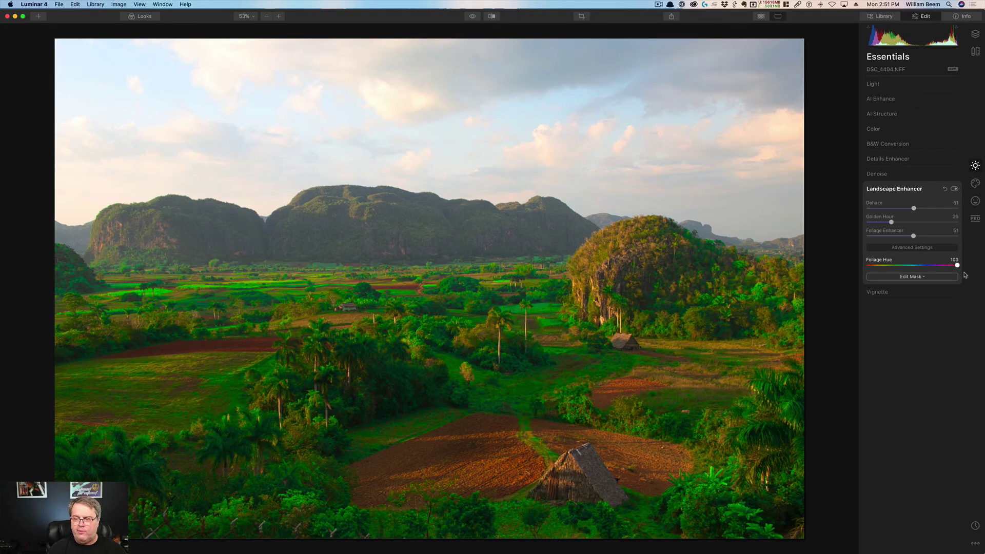
left_click_drag(957, 266, 857, 272)
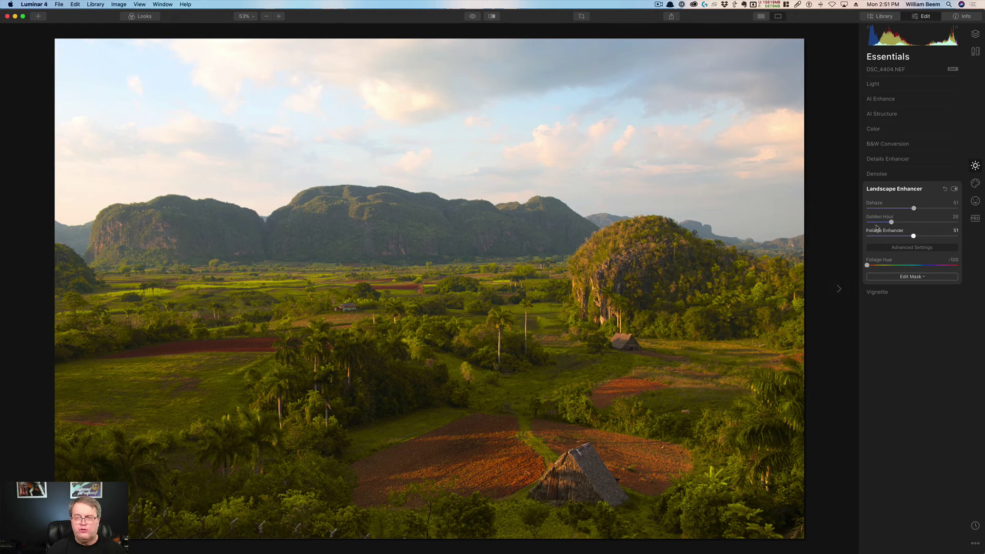
left_click(875, 266)
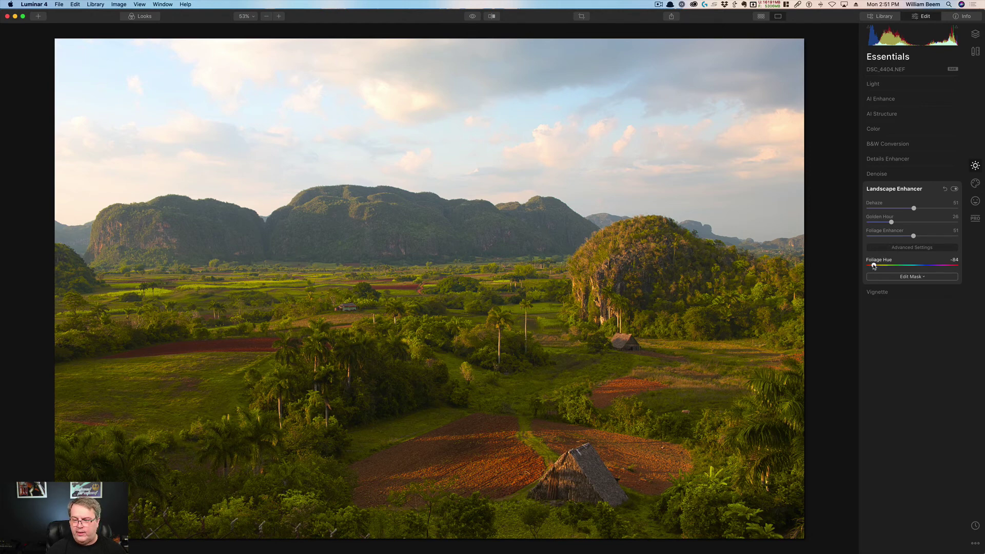
left_click_drag(874, 265, 899, 277)
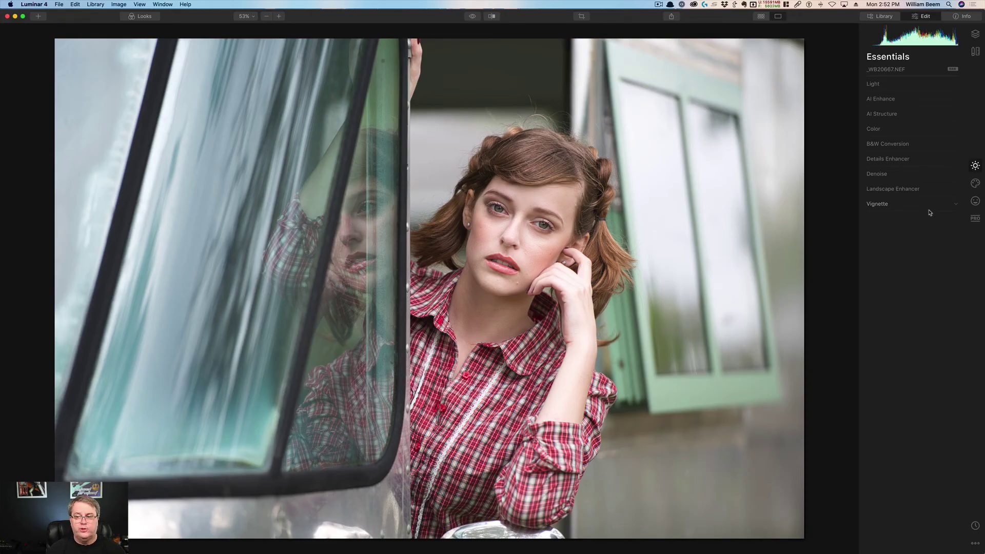
- Centre a Vignette on the woman's face in the plaid-shirt portrait and try its Amount at 100 and -100
left_click(879, 206)
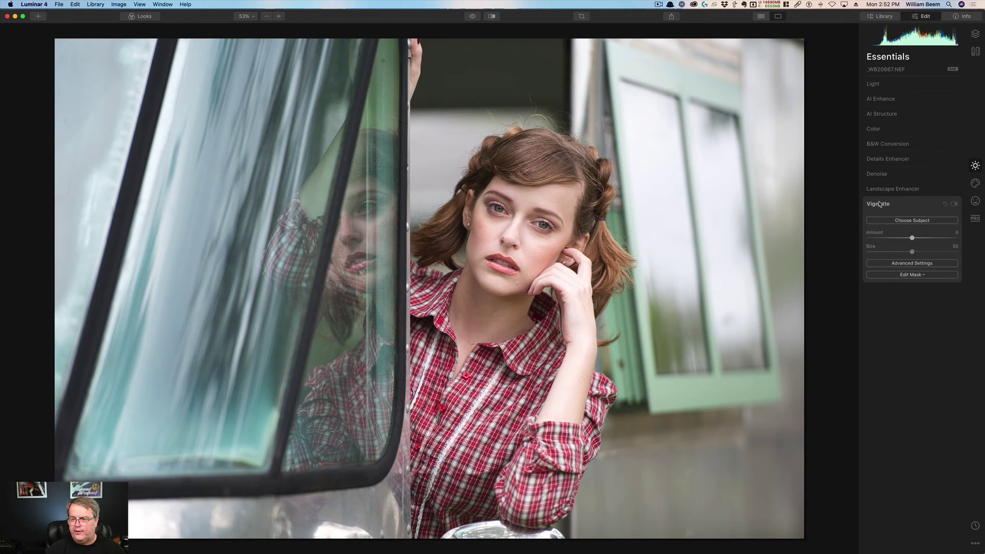
left_click(901, 221)
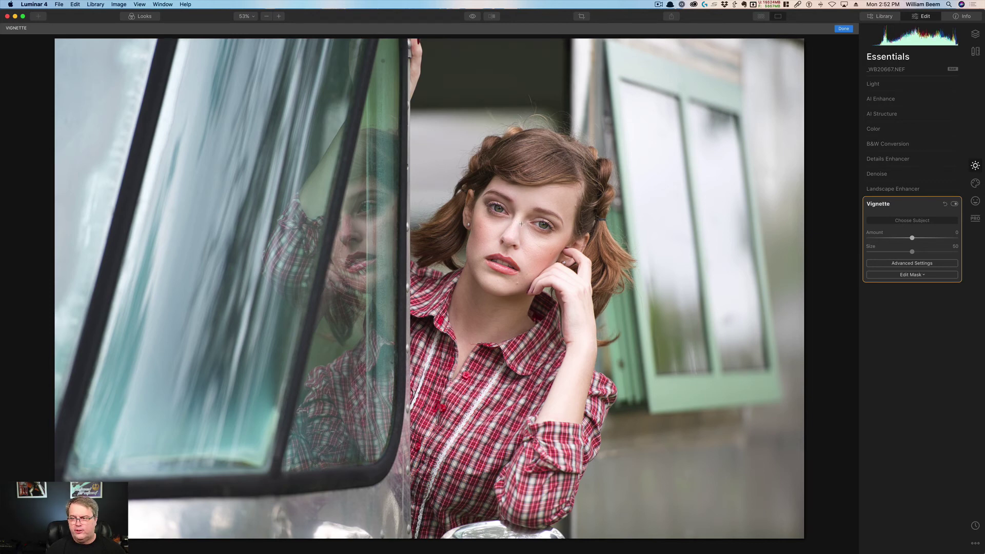
left_click_drag(911, 238, 962, 243)
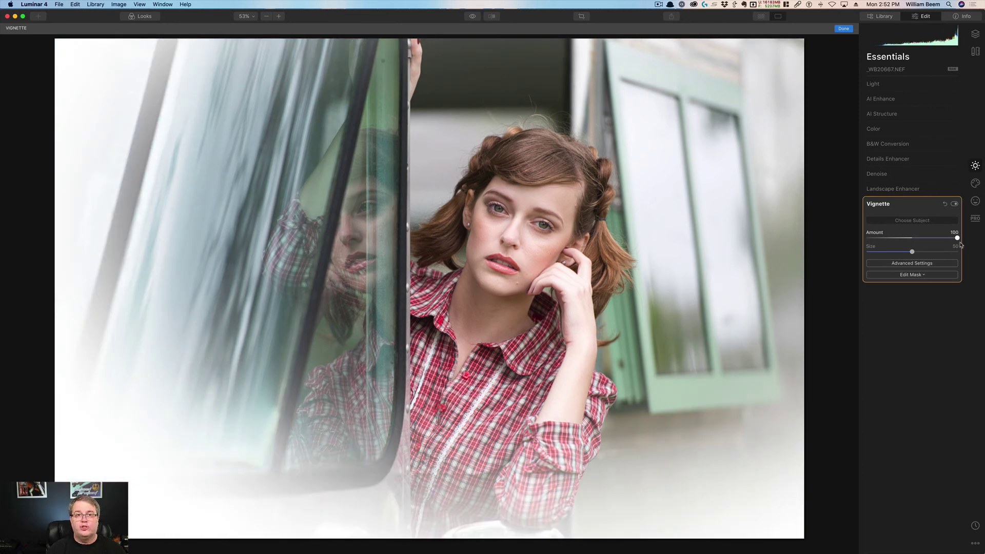
left_click_drag(961, 245, 860, 244)
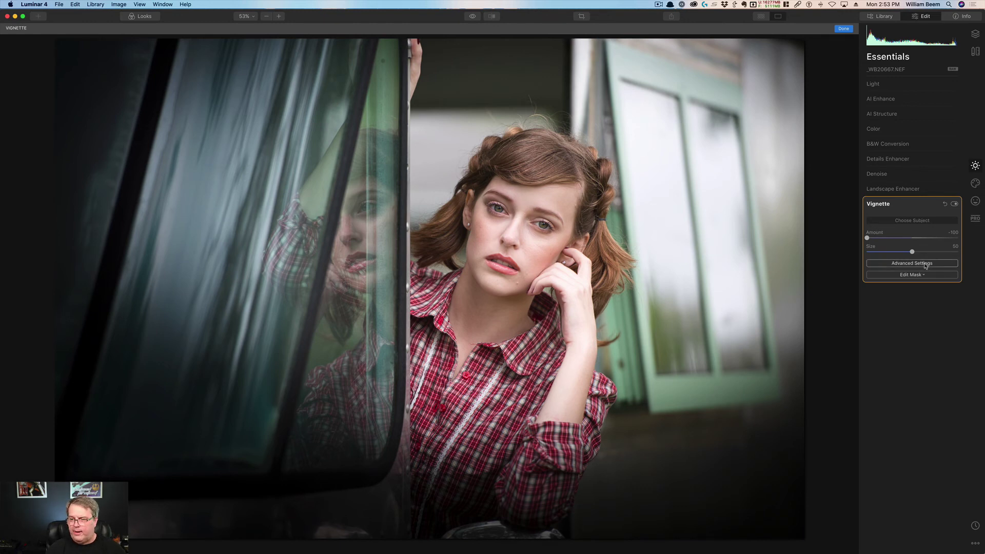
- Set the vignette's Size to 0, try Feather at -100, and set Feather to 97 and Roundness to 3
left_click(926, 266)
left_click_drag(913, 252, 868, 261)
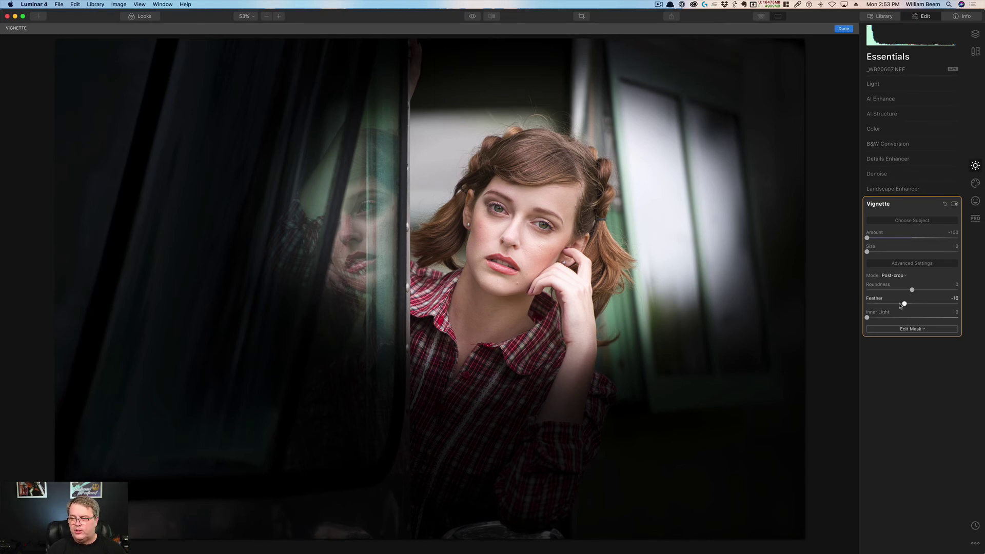
left_click_drag(912, 302, 856, 307)
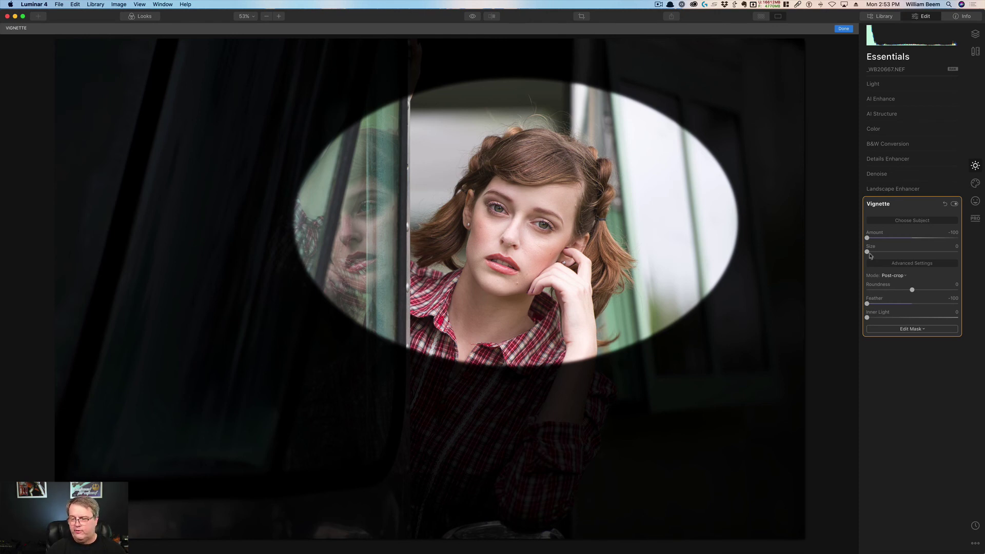
left_click_drag(913, 291, 966, 298)
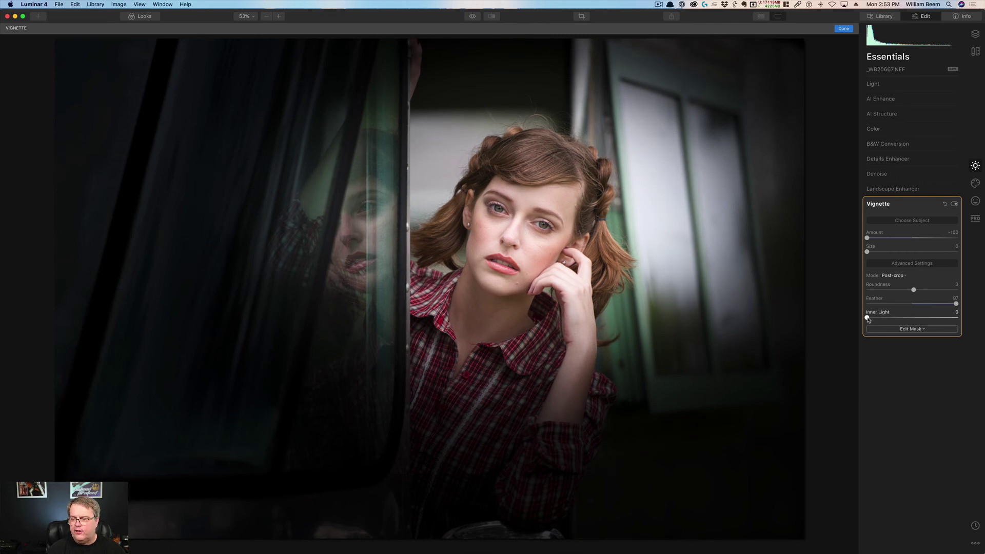
- Set the vignette's Amount to -64 and its Inner Light to 22, trying Inner Light at 100, and finish subject placement
left_click_drag(868, 319, 898, 324)
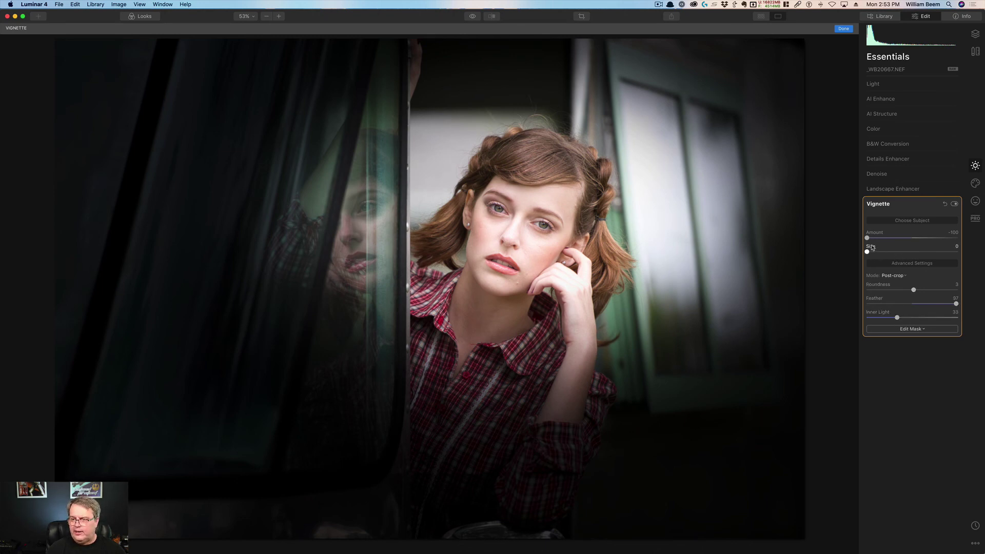
left_click_drag(868, 240, 884, 243)
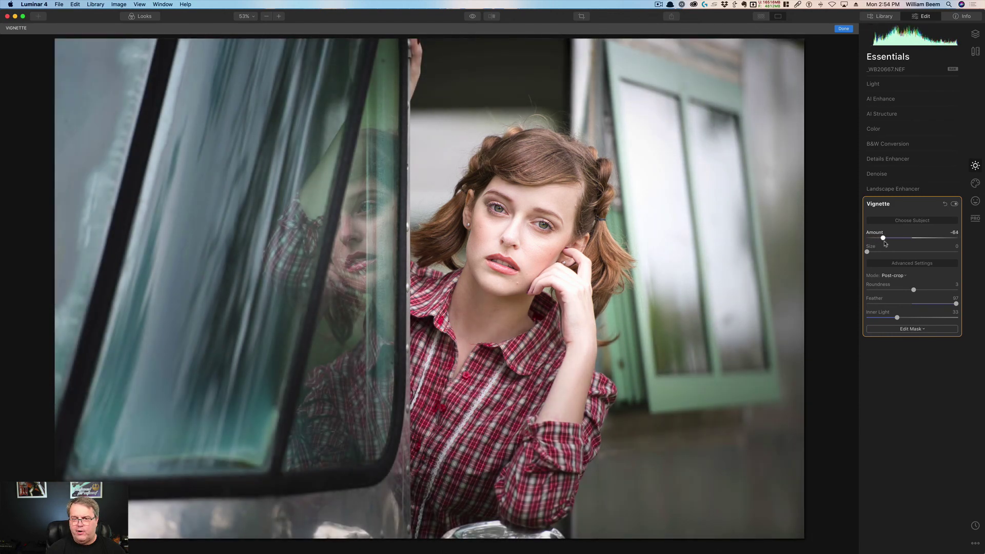
left_click_drag(884, 244, 878, 242)
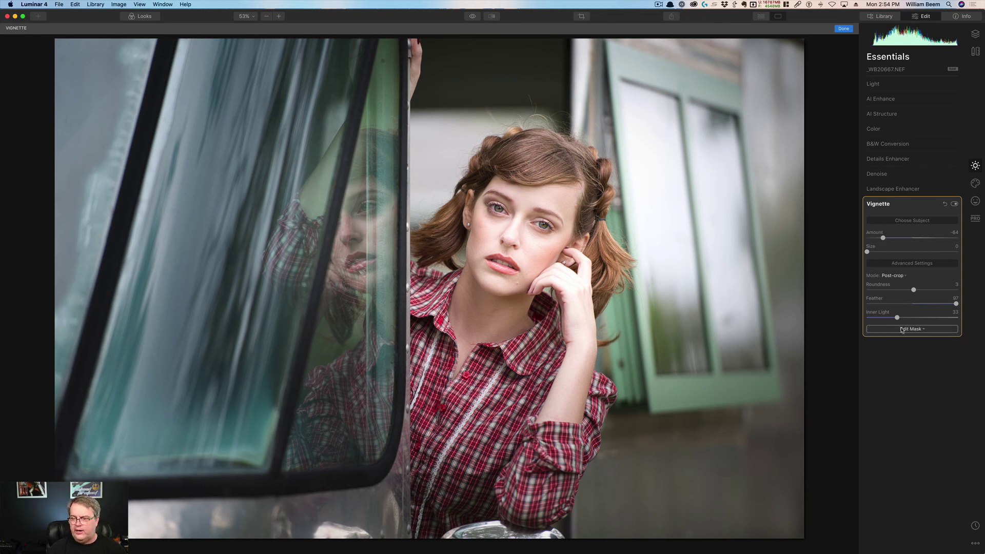
left_click_drag(897, 318, 962, 331)
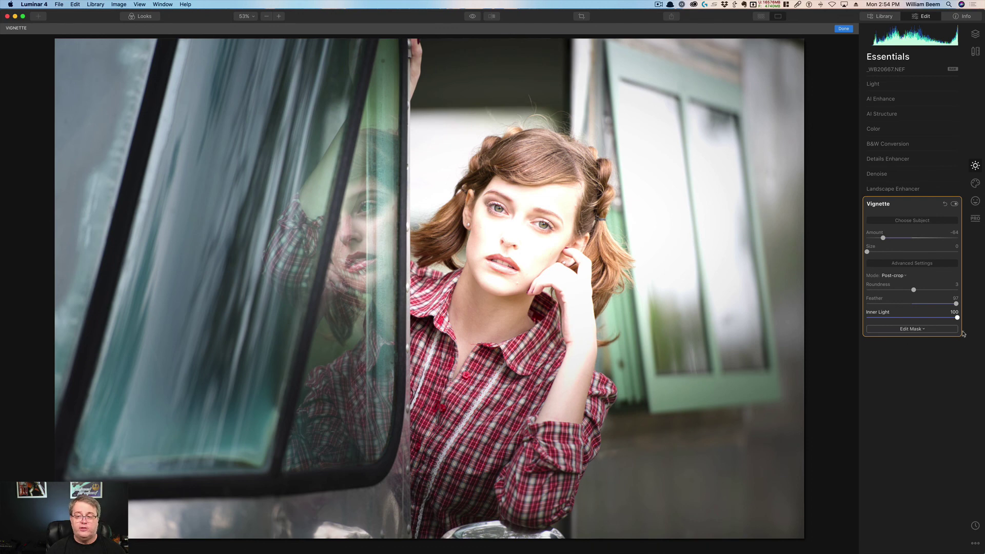
left_click_drag(958, 317, 887, 319)
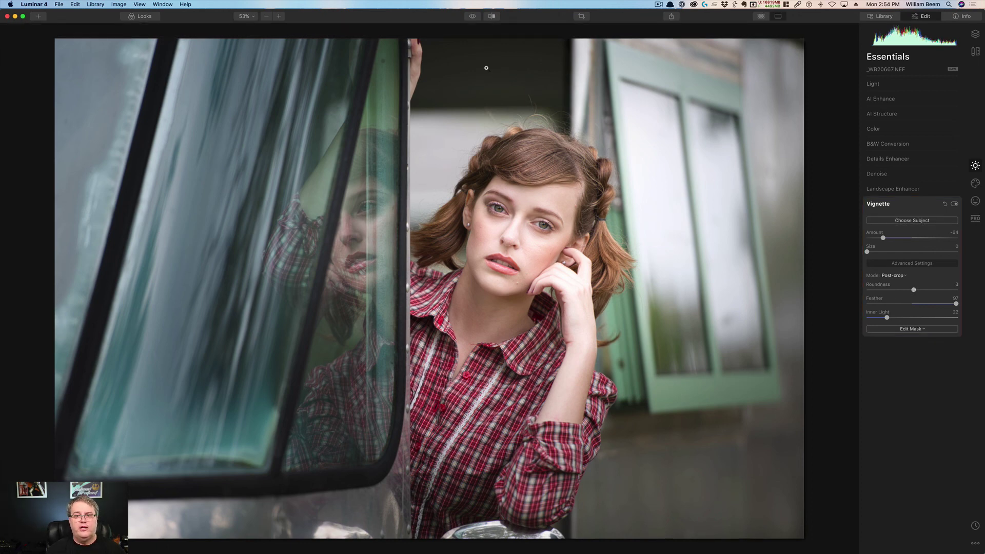
- Compare the vignetted portrait with the original, before and after
left_click(471, 17)
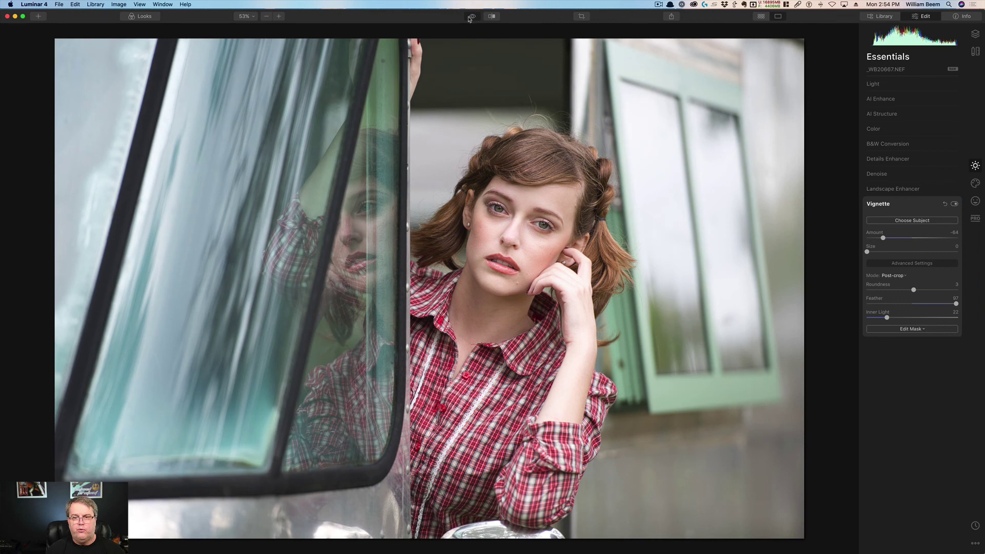
left_click(471, 17)
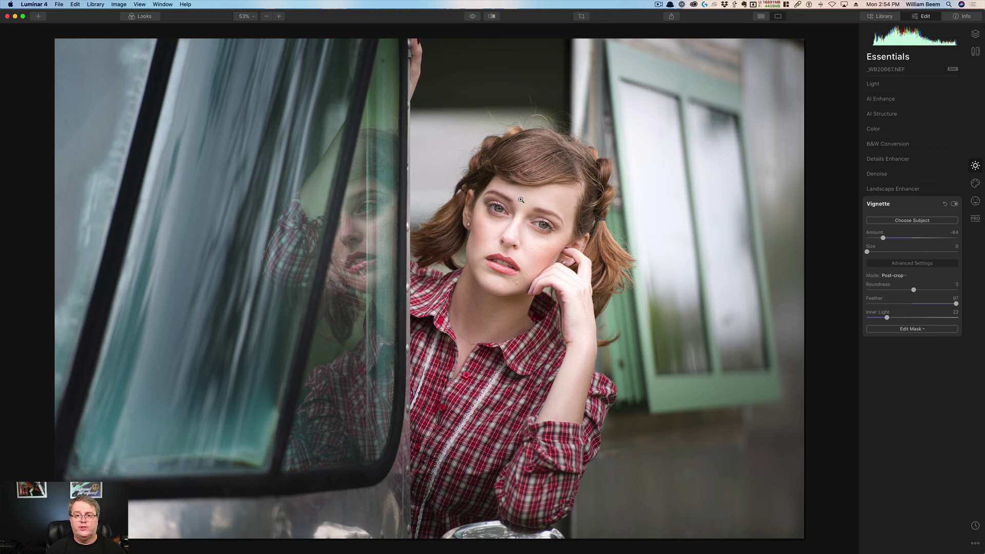
left_click(471, 17)
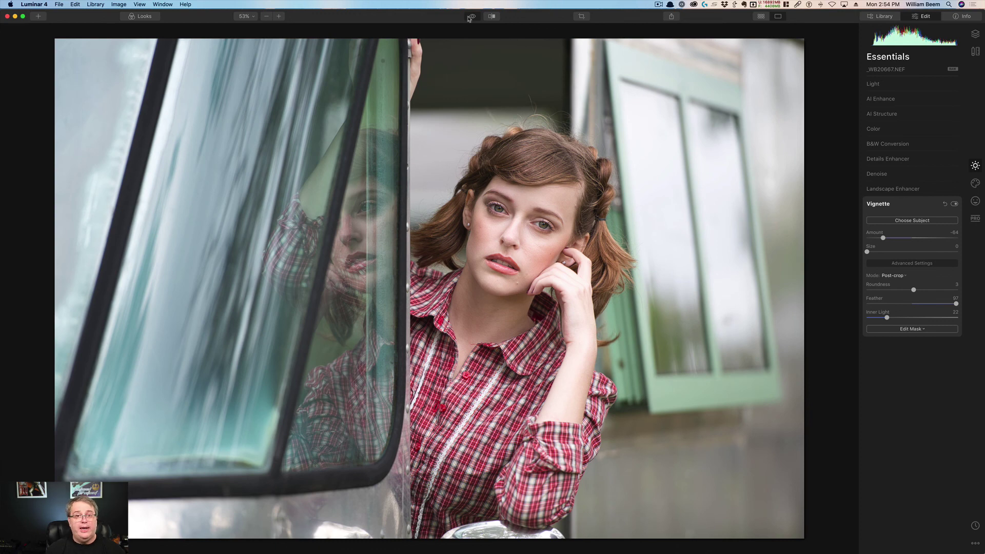
left_click(470, 17)
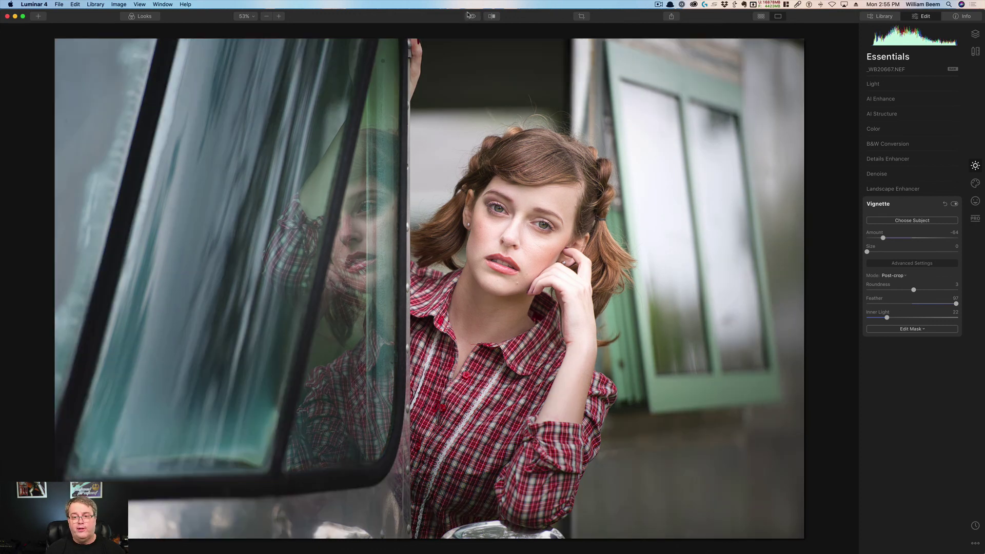